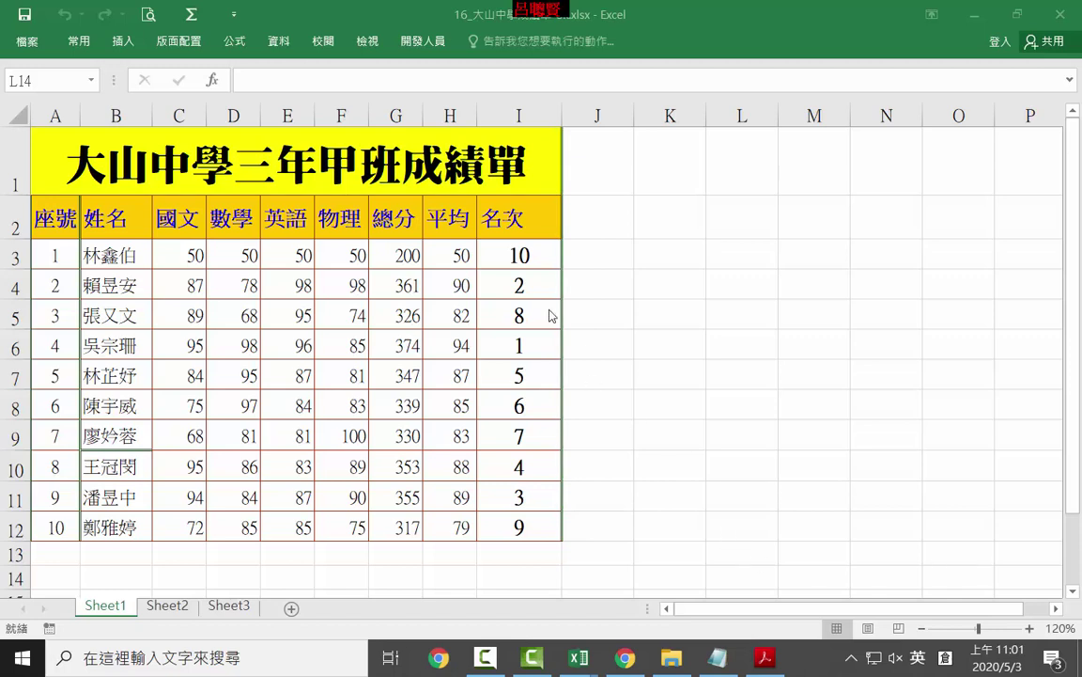
# Inspect the first students' rank formulas and highlight the totals range G3:G12
pyautogui.click(525, 259)
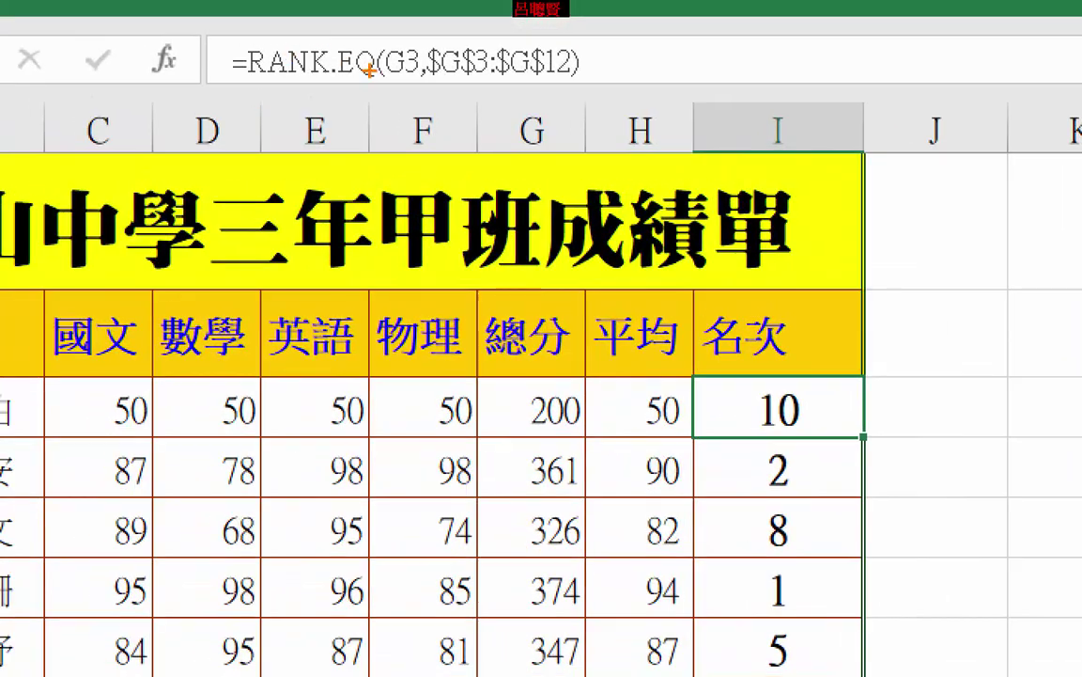
pyautogui.moveTo(369, 81); pyautogui.dragTo(251, 83)
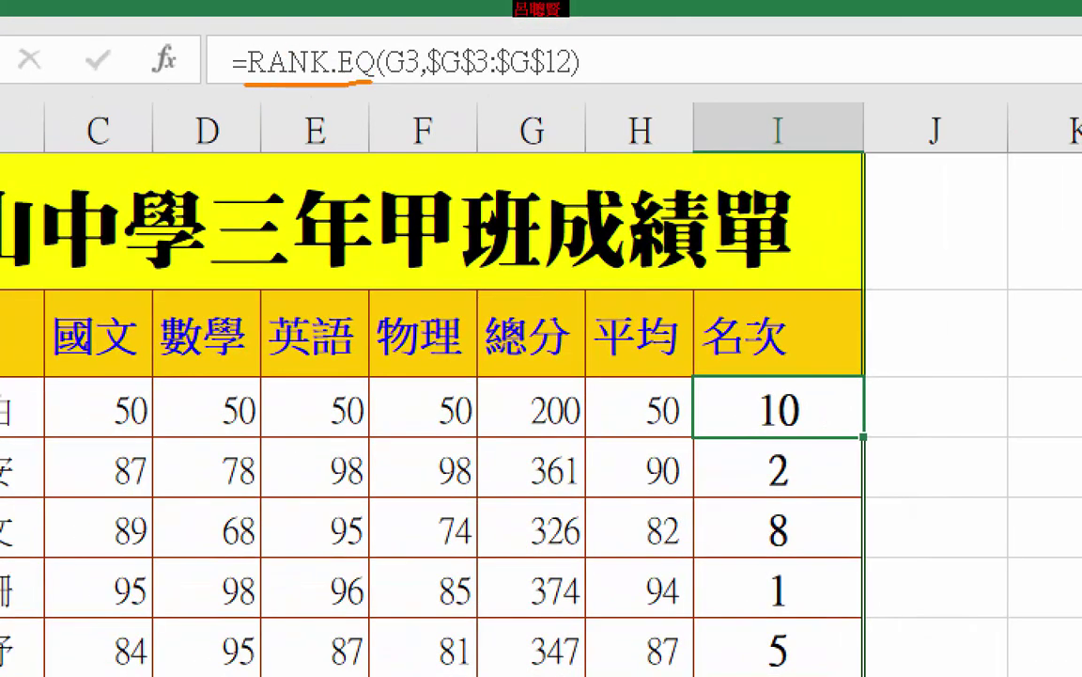
pyautogui.moveTo(241, 42)
pyautogui.mouseDown()
pyautogui.moveTo(284, 15)
pyautogui.moveTo(376, 32)
pyautogui.mouseUp()
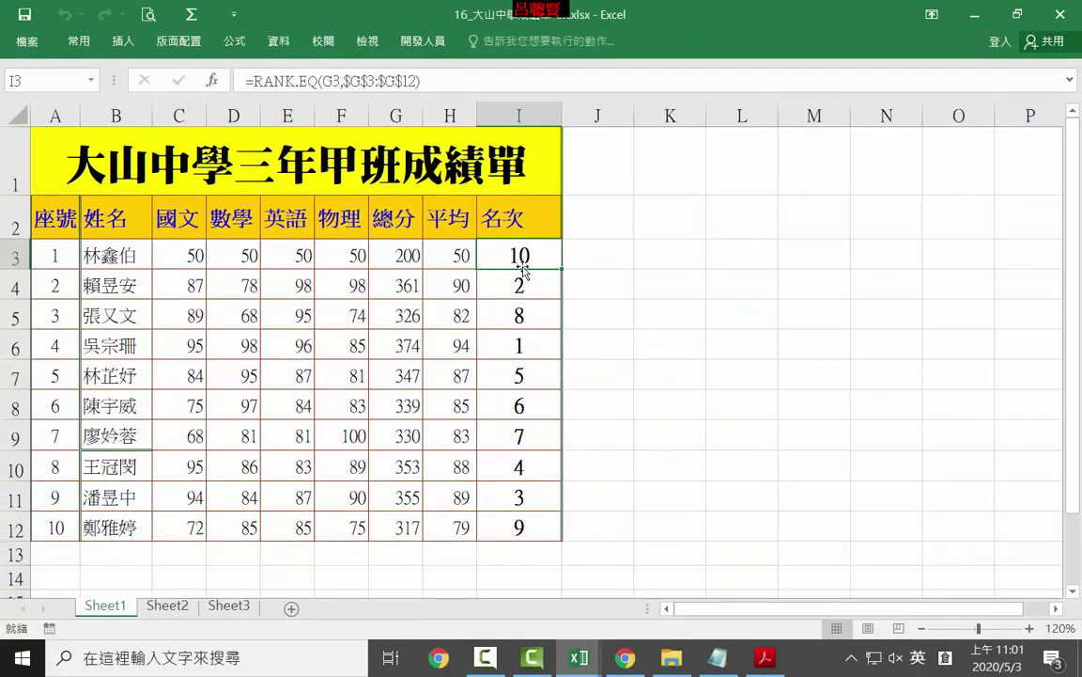
pyautogui.click(387, 256)
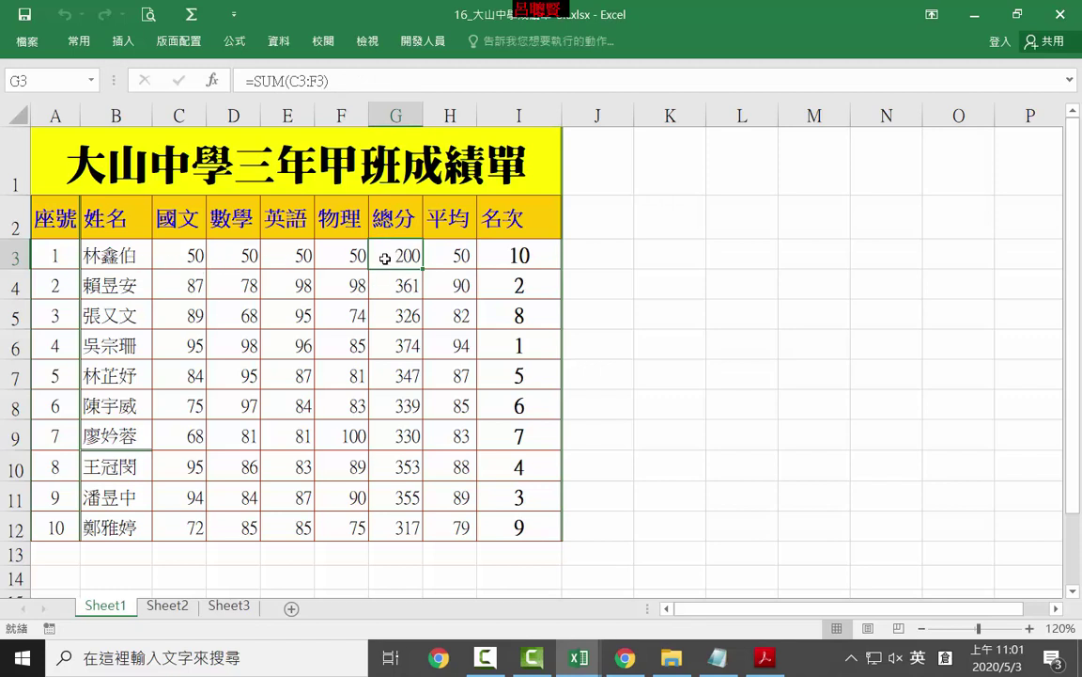
pyautogui.moveTo(388, 257)
pyautogui.mouseDown()
pyautogui.moveTo(420, 403)
pyautogui.moveTo(385, 528)
pyautogui.mouseUp()
pyautogui.click(524, 255)
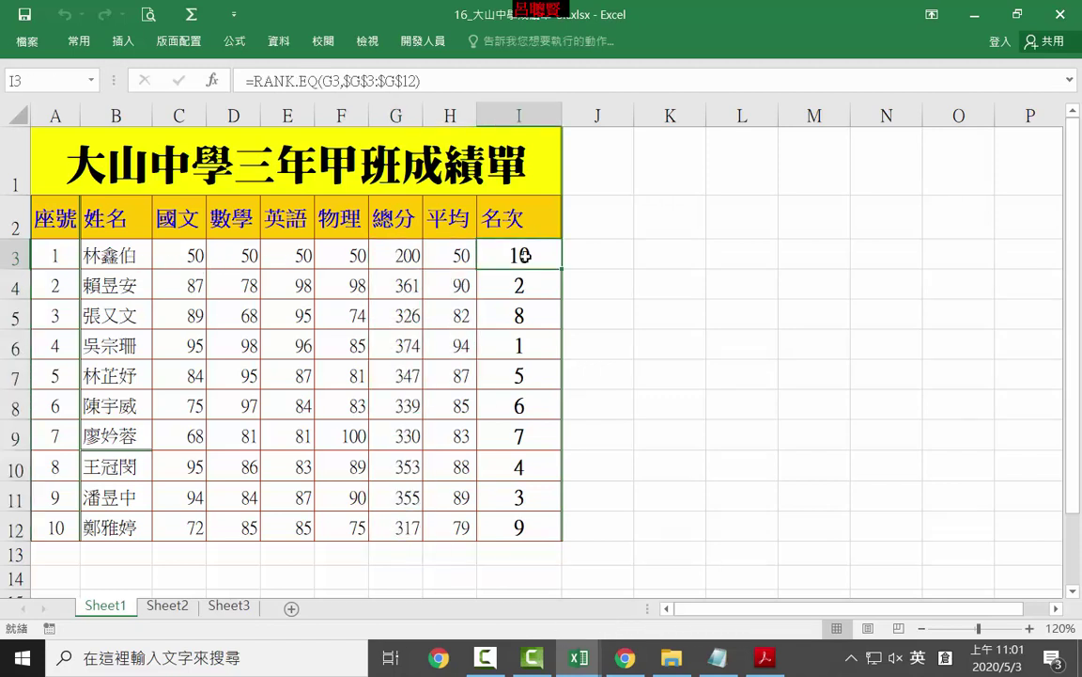
pyautogui.click(403, 285)
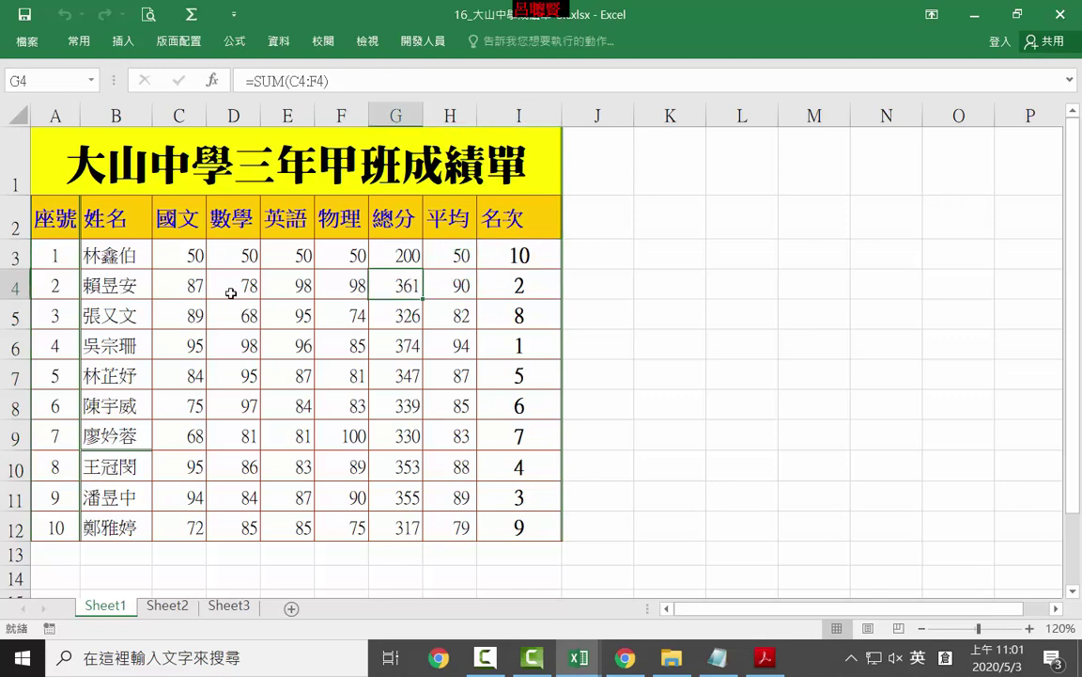
pyautogui.click(398, 245)
pyautogui.moveTo(398, 242); pyautogui.dragTo(402, 524)
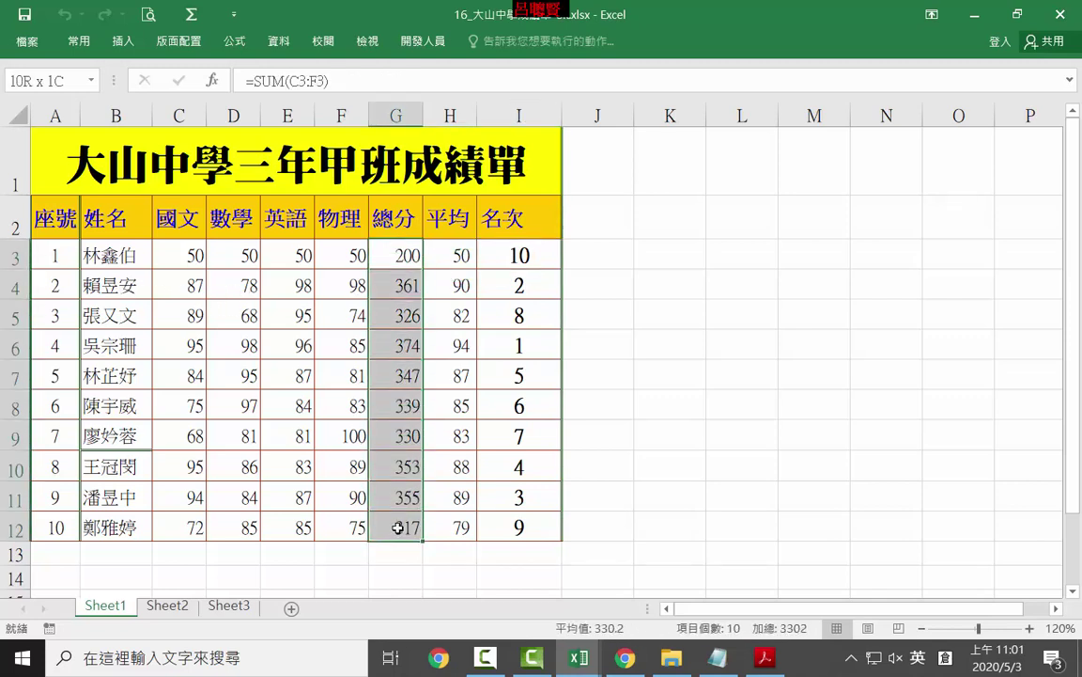
pyautogui.click(519, 284)
# Step through each student's total formula and reselect all ten totals G3:G12
pyautogui.click(411, 314)
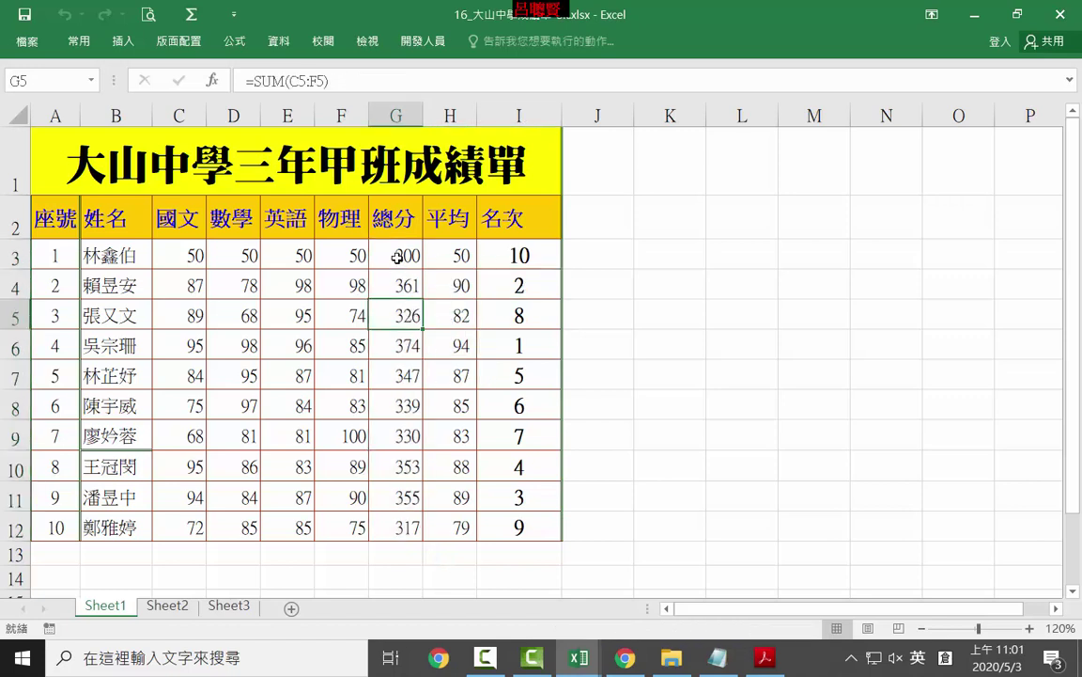
pyautogui.moveTo(398, 257); pyautogui.dragTo(395, 527)
pyautogui.click(400, 346)
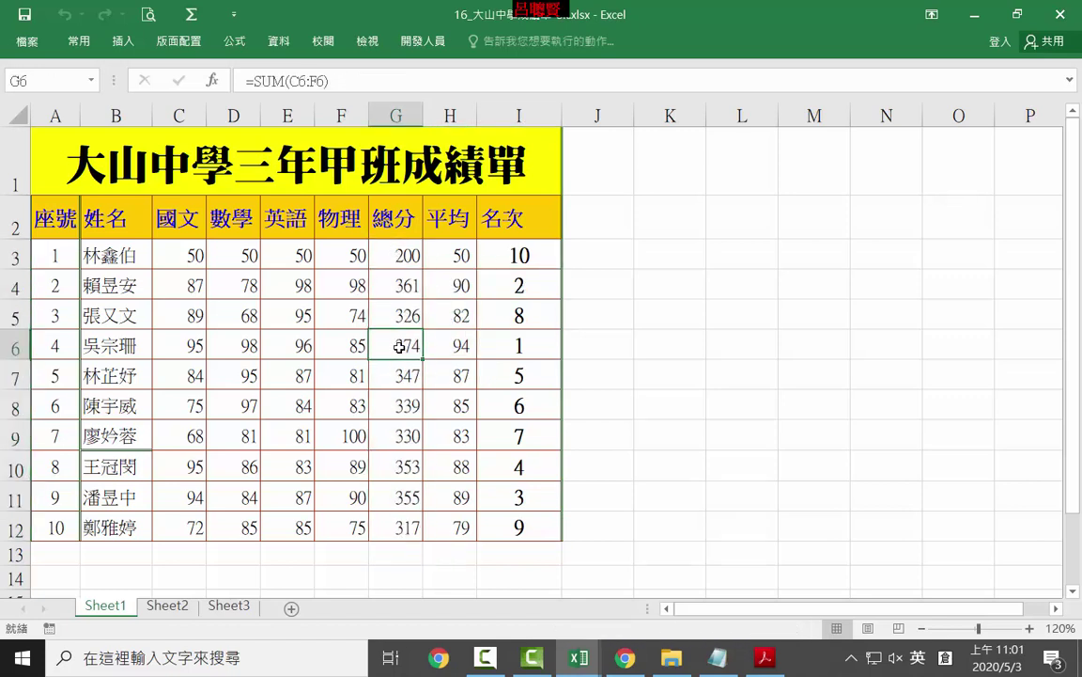
pyautogui.click(399, 376)
pyautogui.click(399, 405)
pyautogui.click(400, 436)
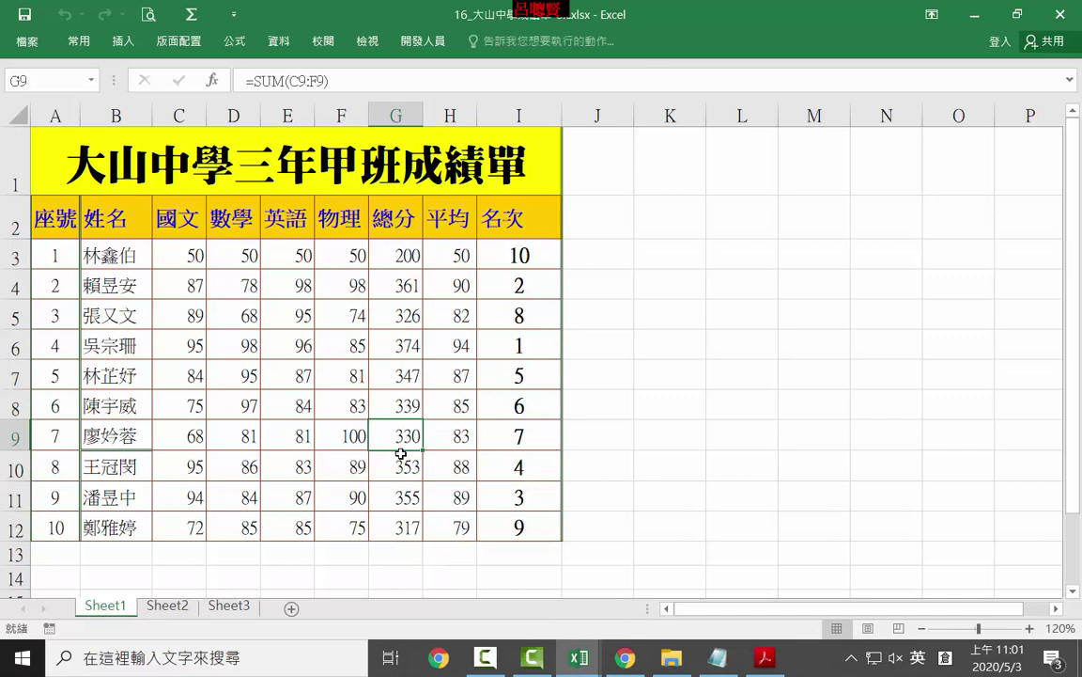
pyautogui.click(409, 254)
pyautogui.click(410, 284)
pyautogui.click(411, 310)
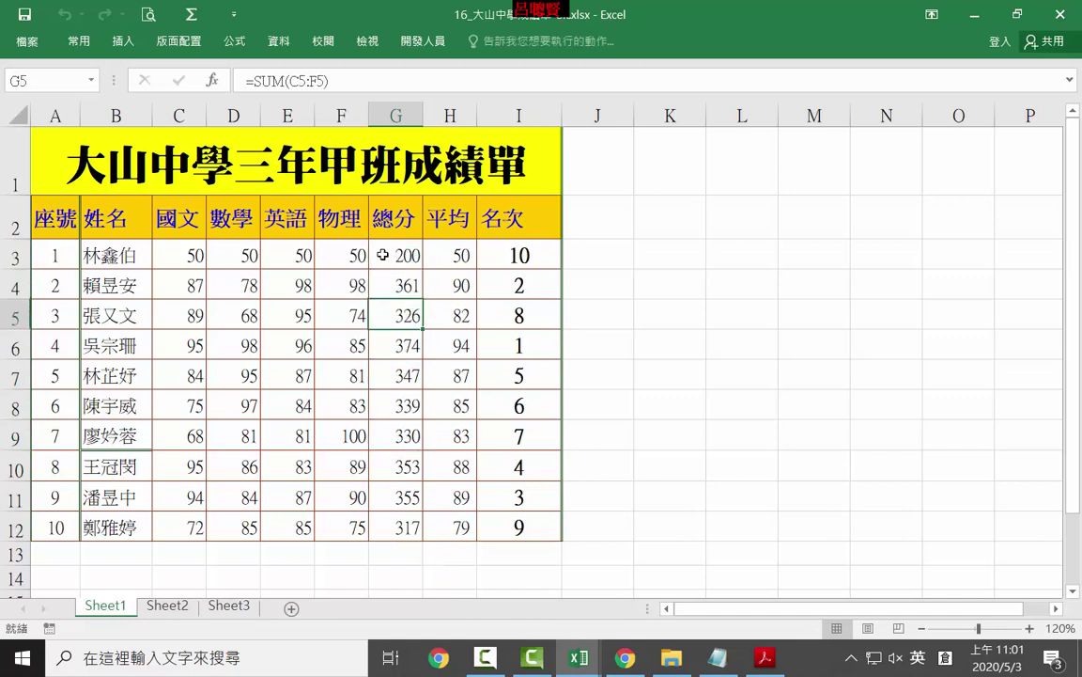
pyautogui.click(383, 250)
pyautogui.moveTo(381, 247); pyautogui.dragTo(386, 522)
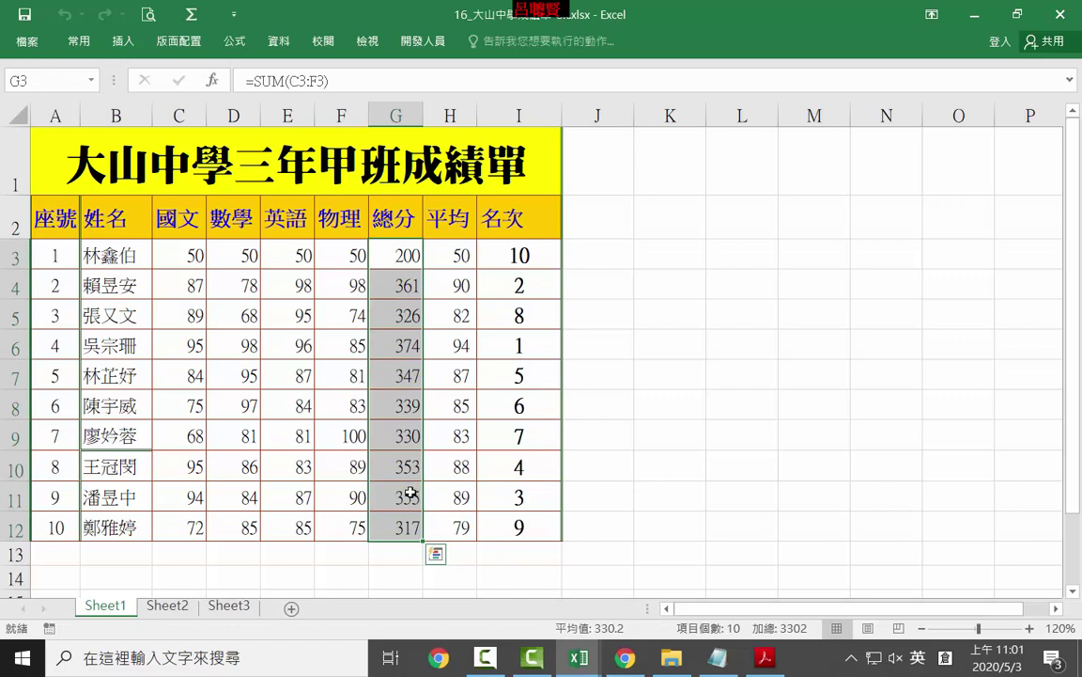
pyautogui.click(419, 254)
pyautogui.click(416, 284)
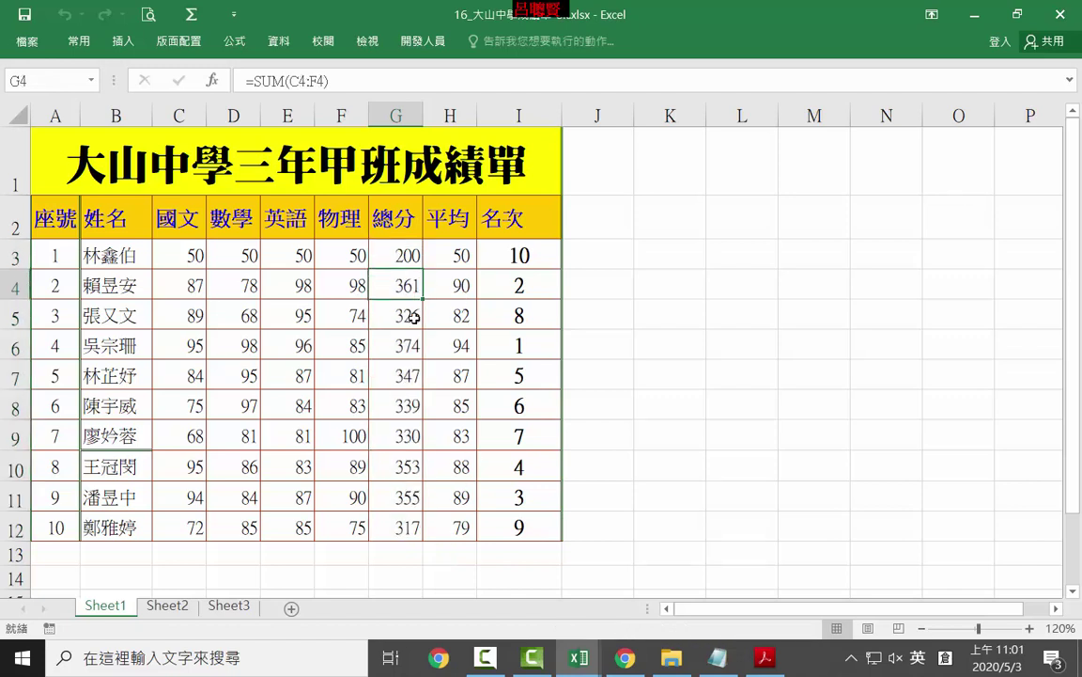
pyautogui.click(414, 317)
pyautogui.moveTo(386, 248); pyautogui.dragTo(381, 376)
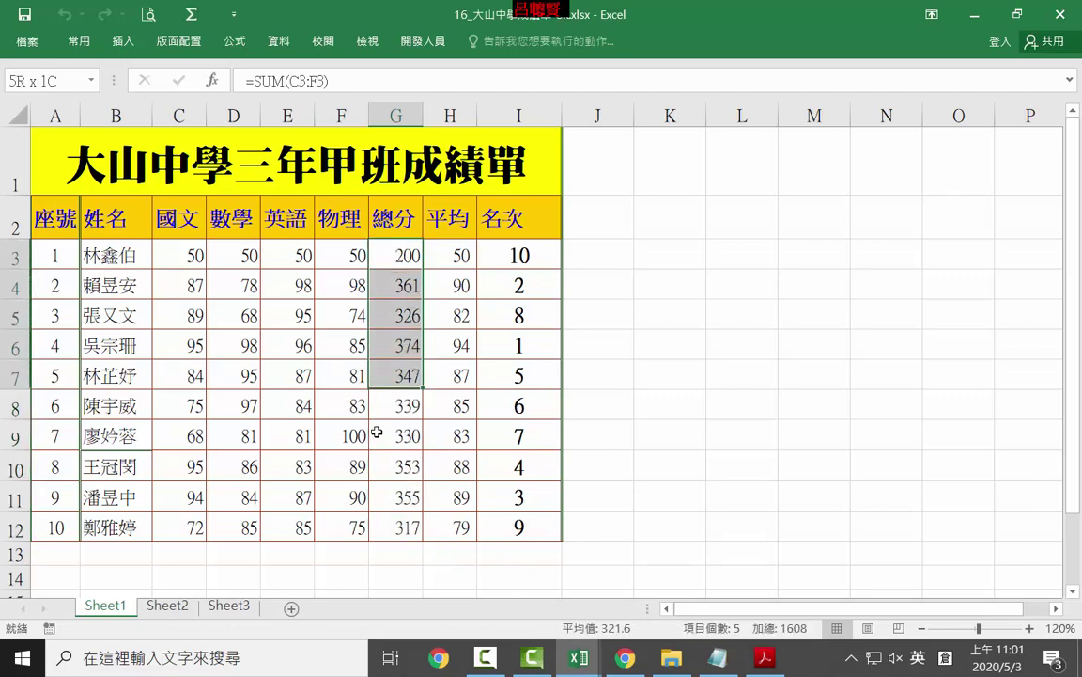
pyautogui.moveTo(376, 431); pyautogui.dragTo(375, 537)
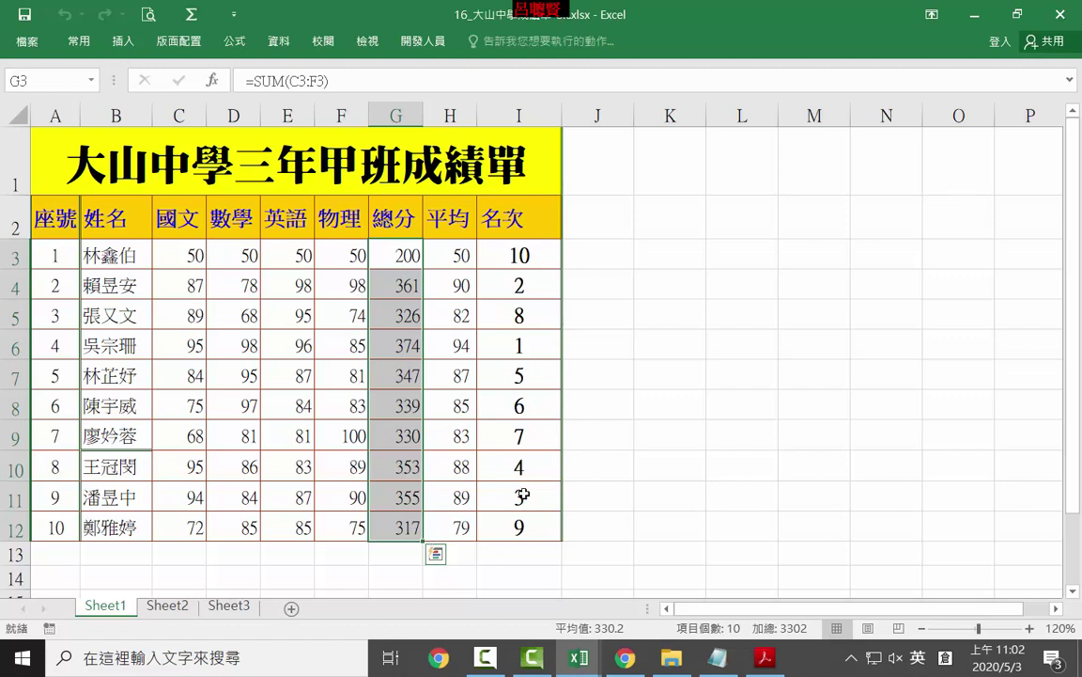
# Clear the existing rank values from the 名次 column I3:I12
pyautogui.click(528, 250)
pyautogui.moveTo(530, 292)
pyautogui.mouseDown()
pyautogui.moveTo(529, 537)
pyautogui.moveTo(57, 255)
pyautogui.mouseUp()
pyautogui.press('Delete')
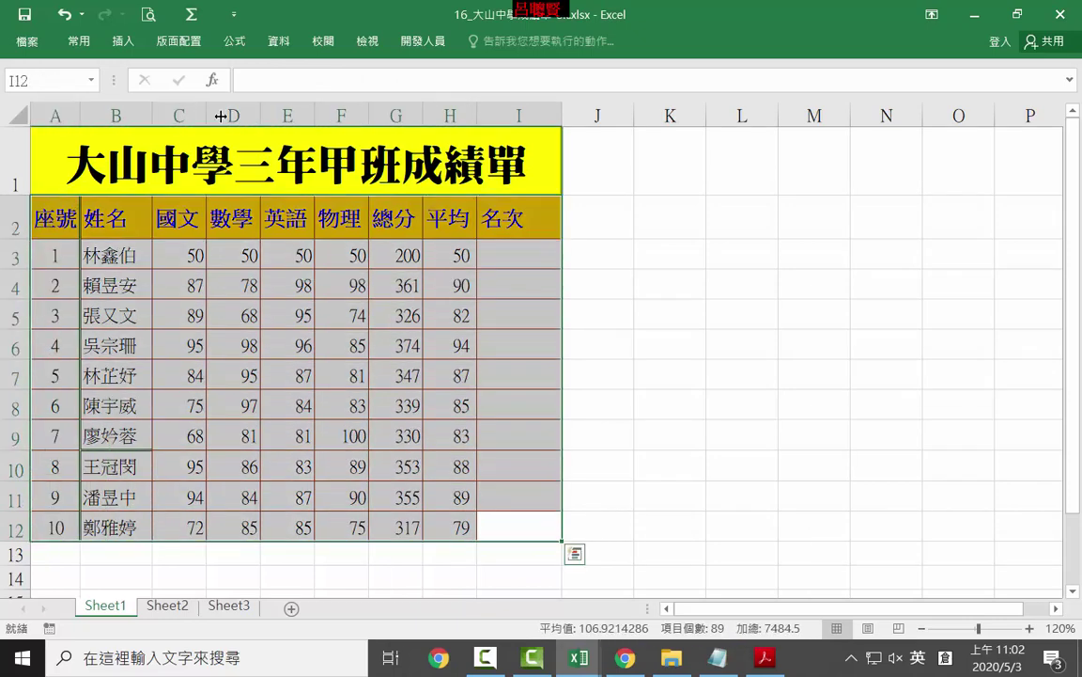
# Pin the ribbon so the Data tab commands stay always shown
pyautogui.click(271, 42)
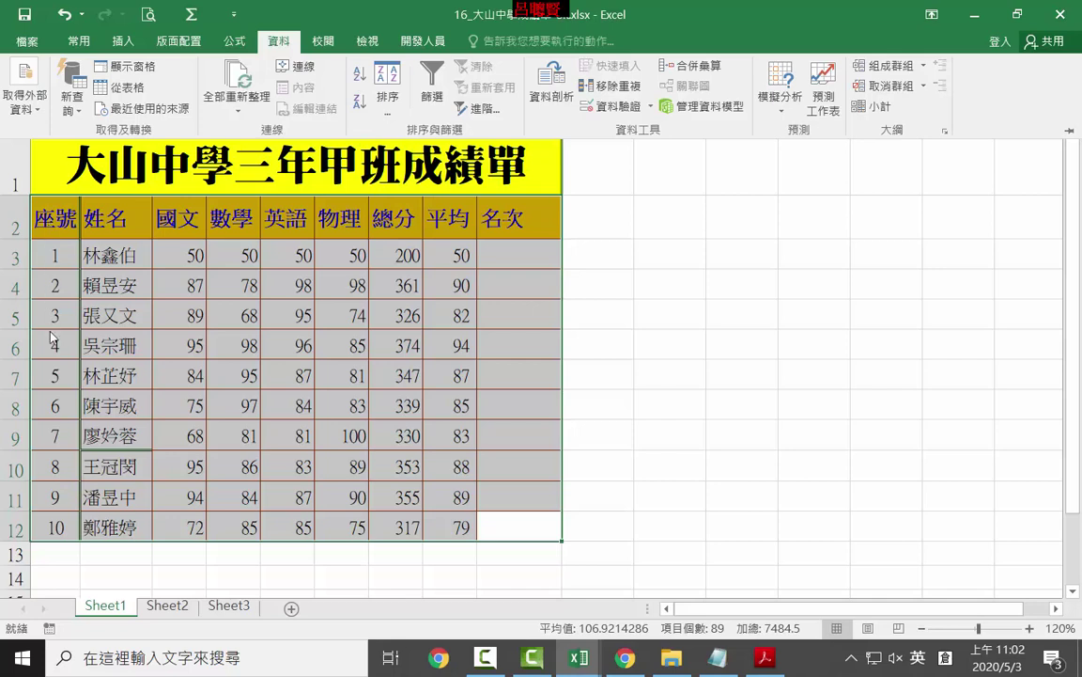
pyautogui.click(358, 108)
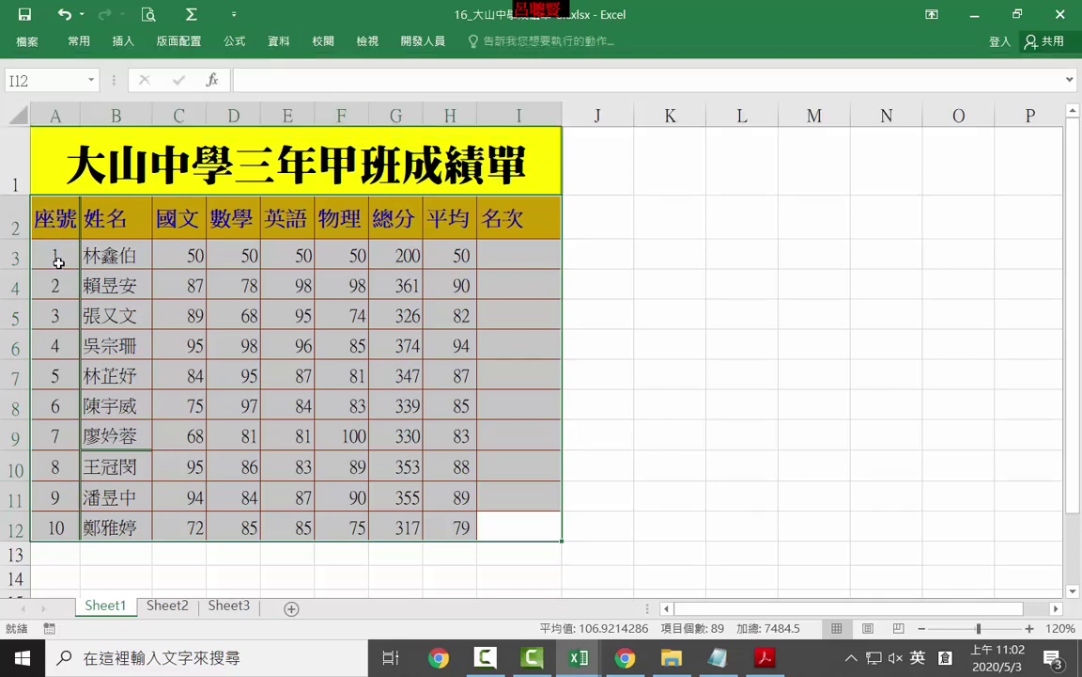
pyautogui.click(931, 14)
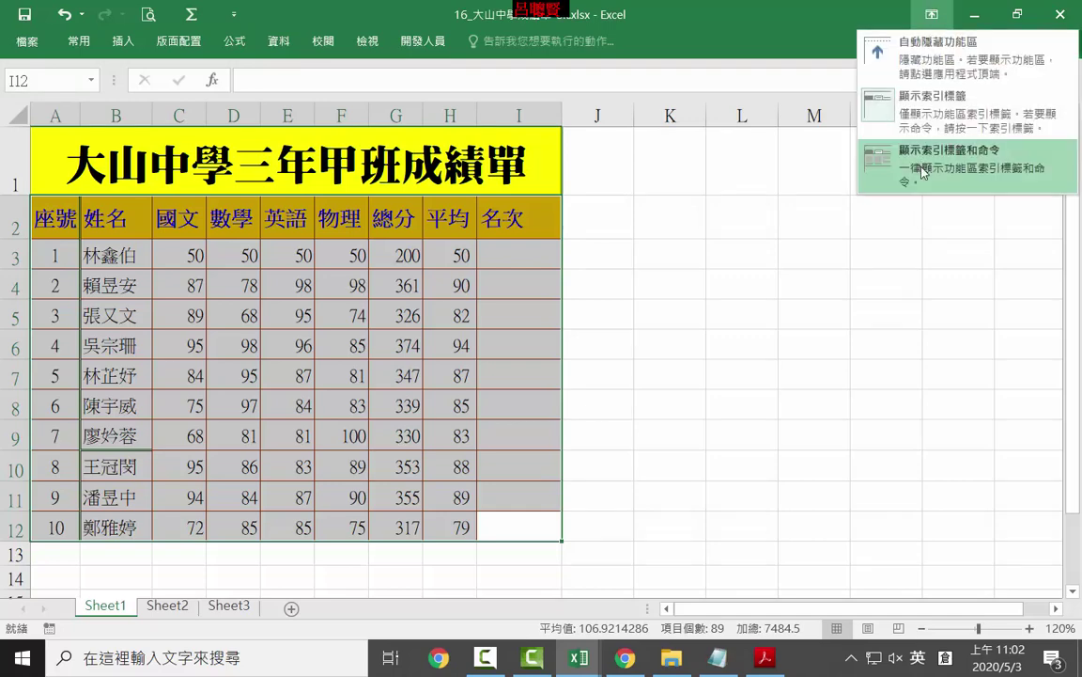
pyautogui.click(924, 172)
pyautogui.scroll(-2, 358, 106)
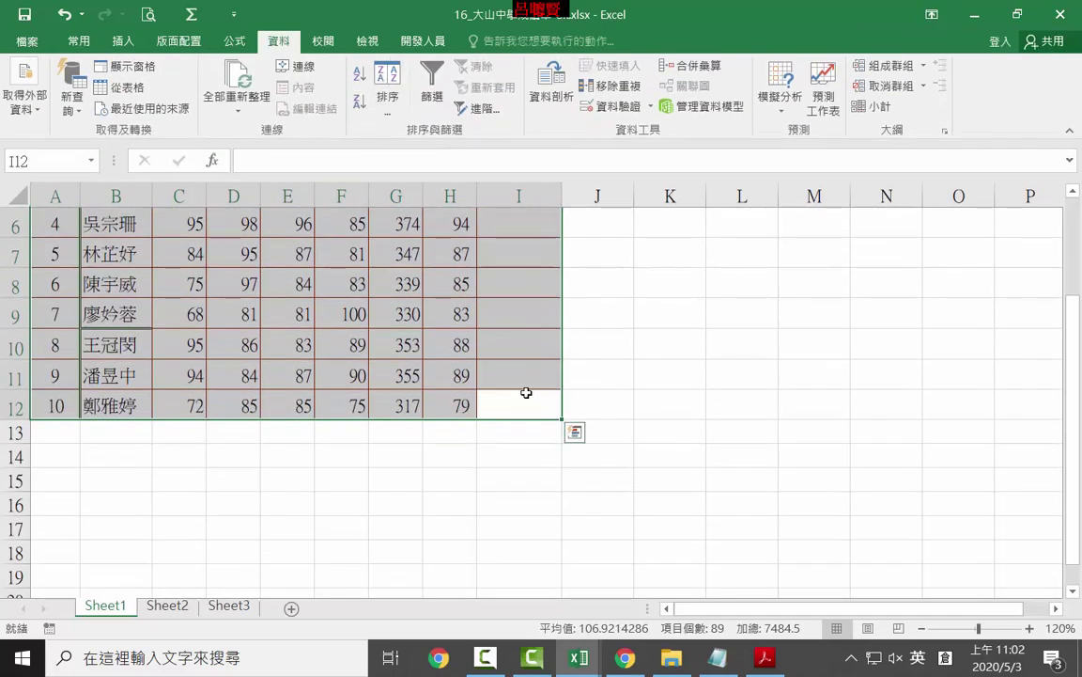
pyautogui.scroll(2, 532, 485)
# Select the score table and try sorting it descending and ascending by 座號
pyautogui.moveTo(73, 295); pyautogui.dragTo(519, 583)
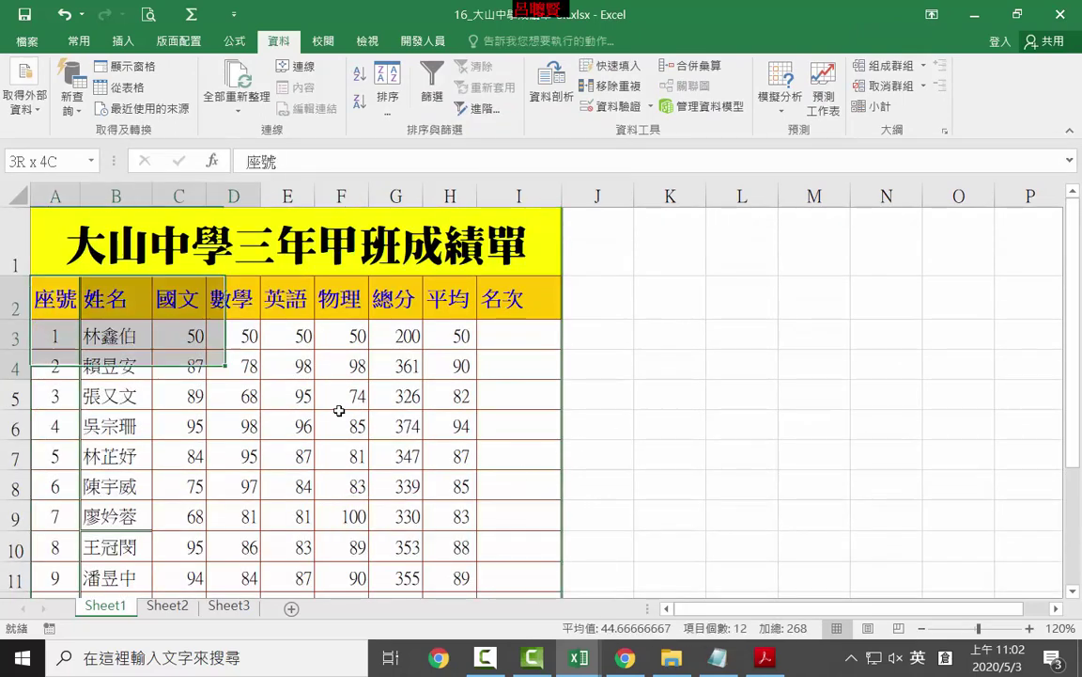
pyautogui.keyDown('ctrl'); pyautogui.scroll(-2, 561, 506); pyautogui.keyUp('ctrl')
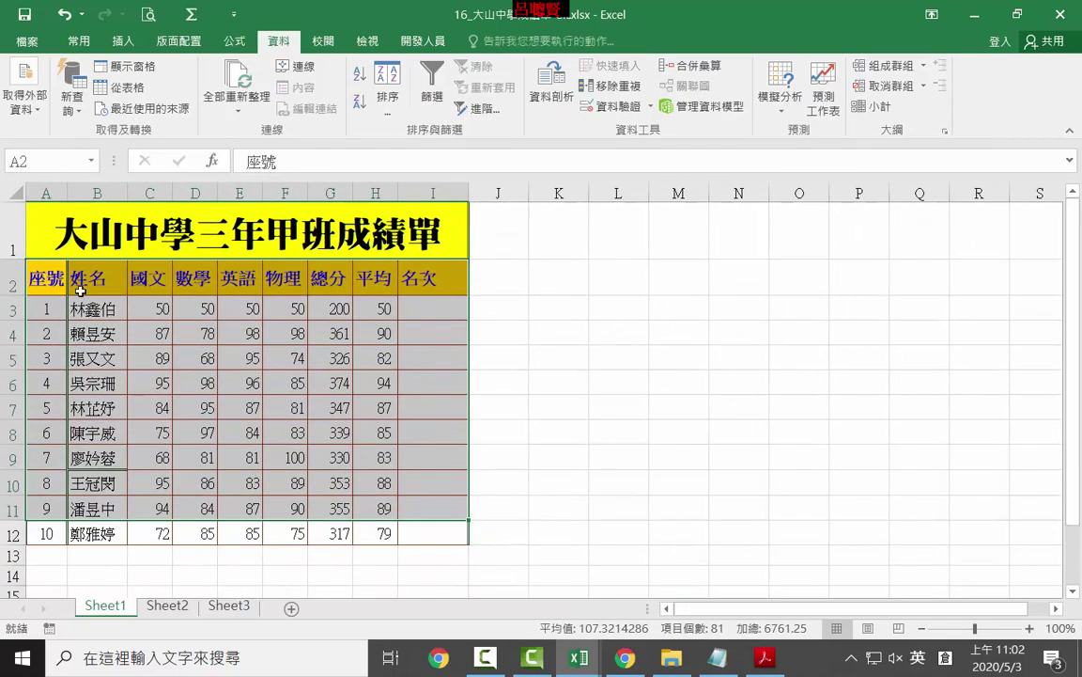
pyautogui.moveTo(56, 277); pyautogui.dragTo(441, 522)
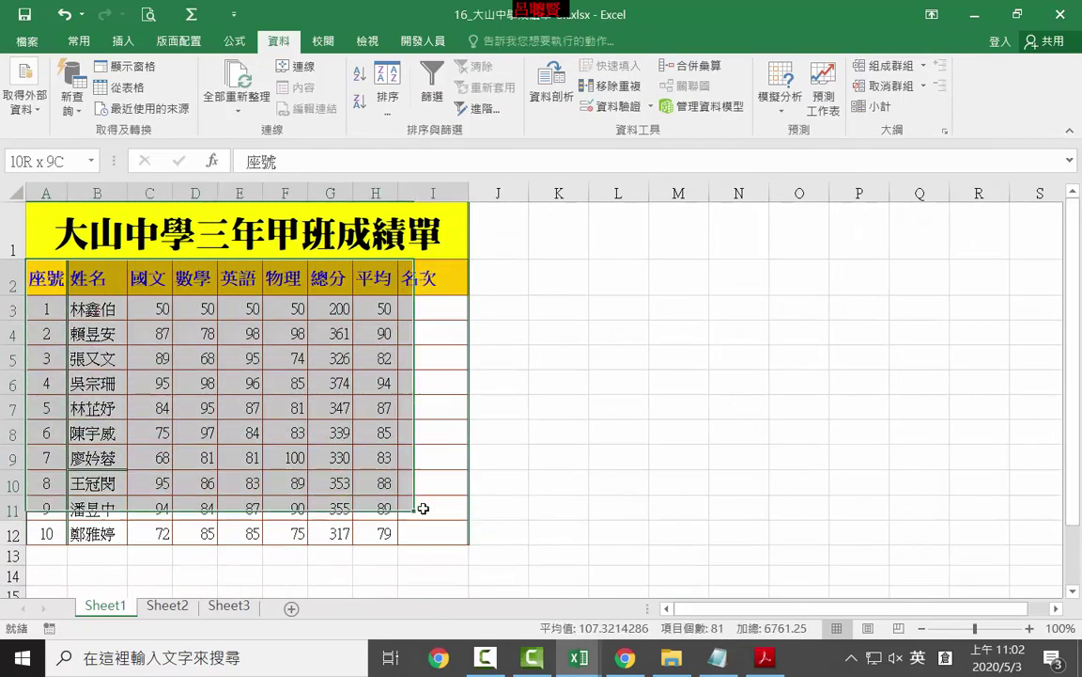
pyautogui.click(358, 100)
pyautogui.click(358, 77)
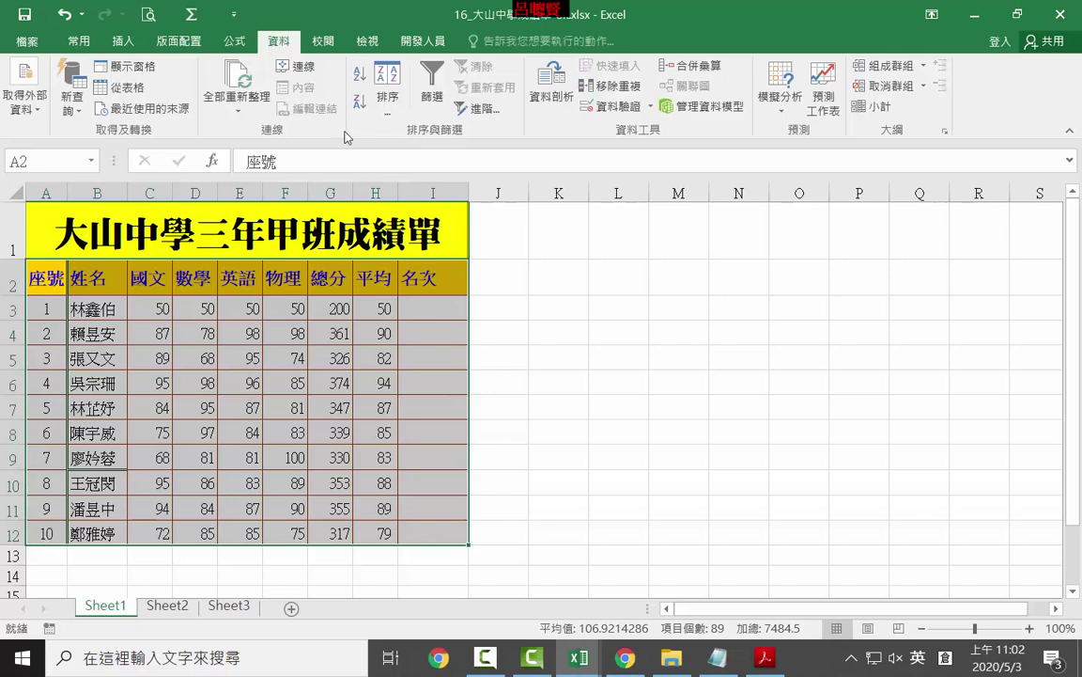
pyautogui.click(358, 99)
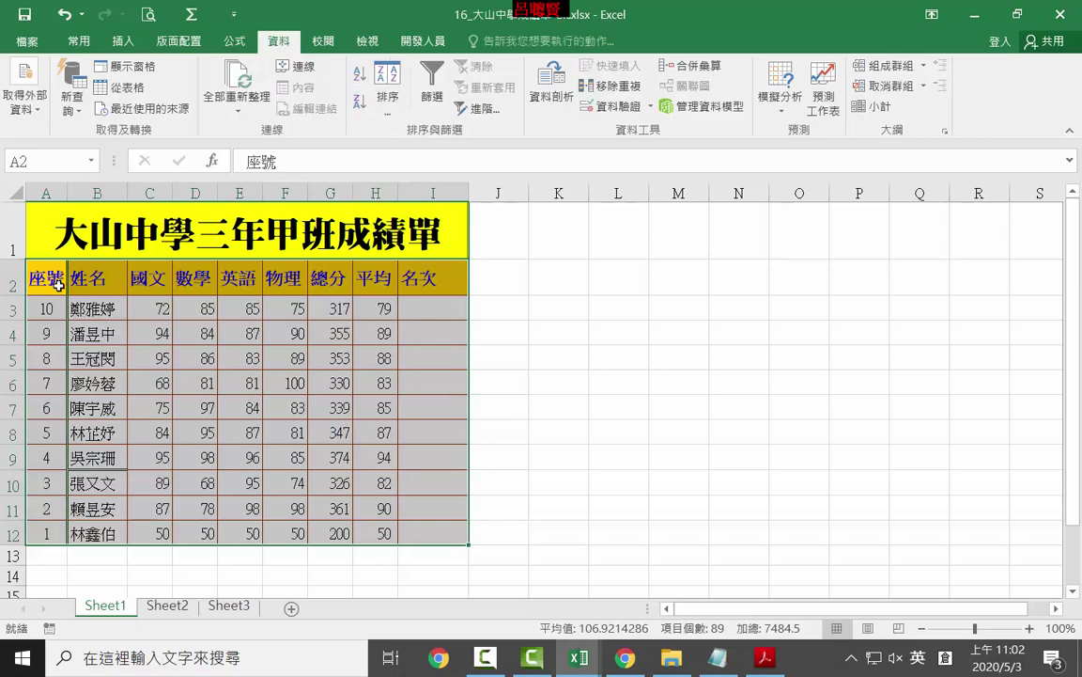
# Reselect the table and sort rows by 座號 ascending, seat 1 through 10
pyautogui.moveTo(51, 274); pyautogui.dragTo(285, 454)
pyautogui.moveTo(99, 276); pyautogui.dragTo(446, 538)
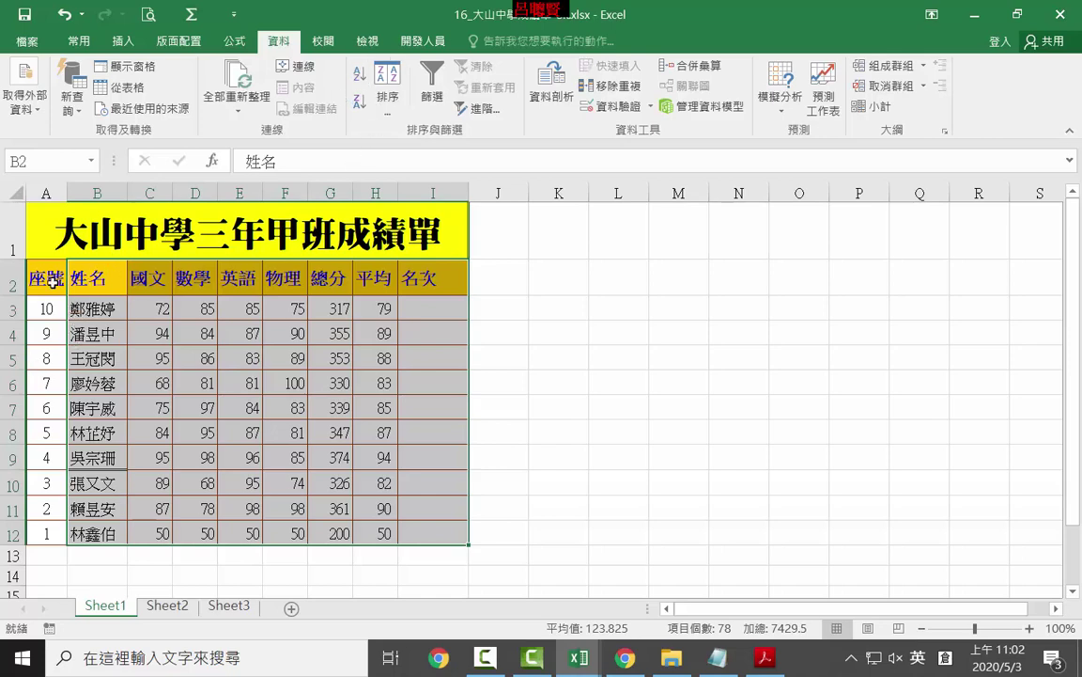
pyautogui.moveTo(42, 278)
pyautogui.mouseDown()
pyautogui.moveTo(366, 496)
pyautogui.moveTo(431, 525)
pyautogui.mouseUp()
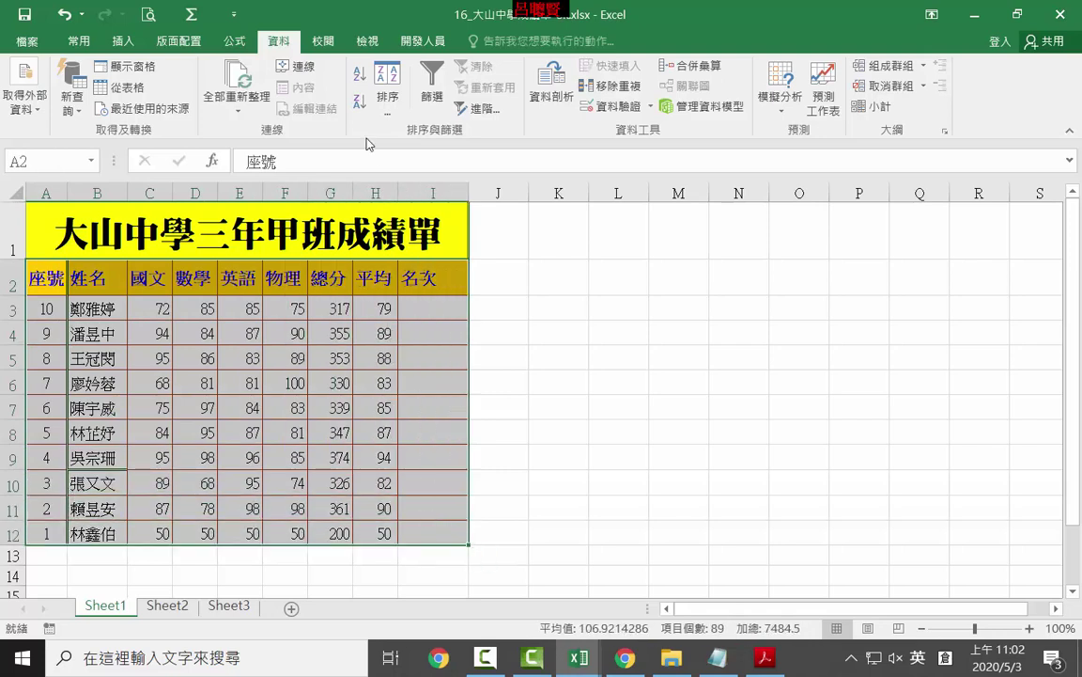
pyautogui.click(359, 75)
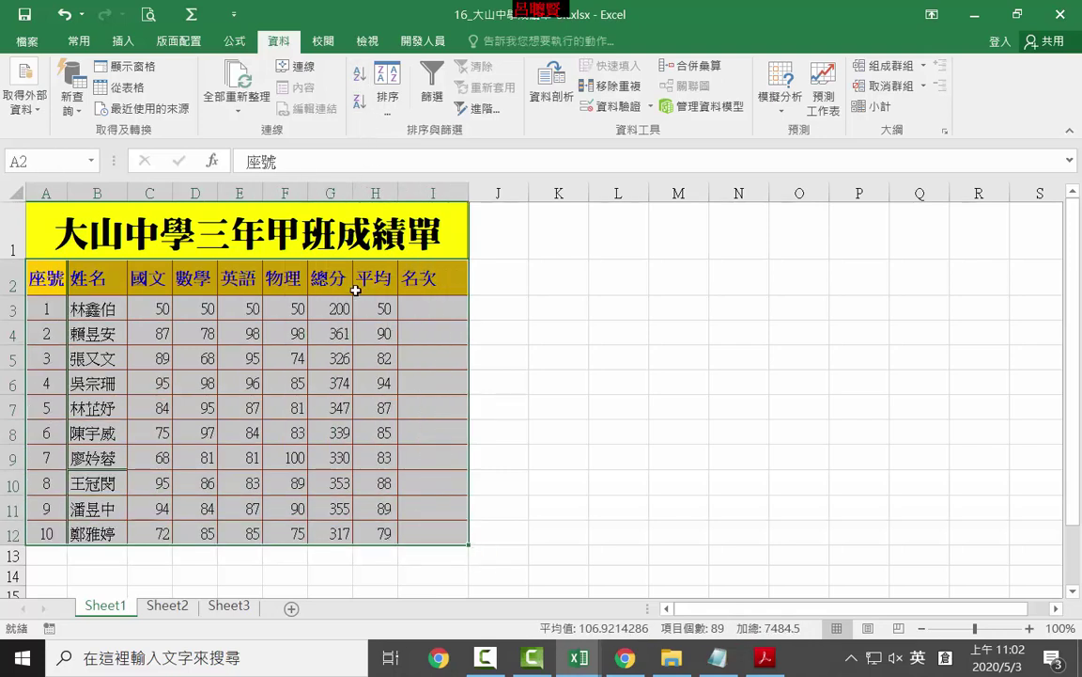
# Custom-sort the student rows by 總分 with order 最大到最小, putting 374 on top
pyautogui.click(394, 86)
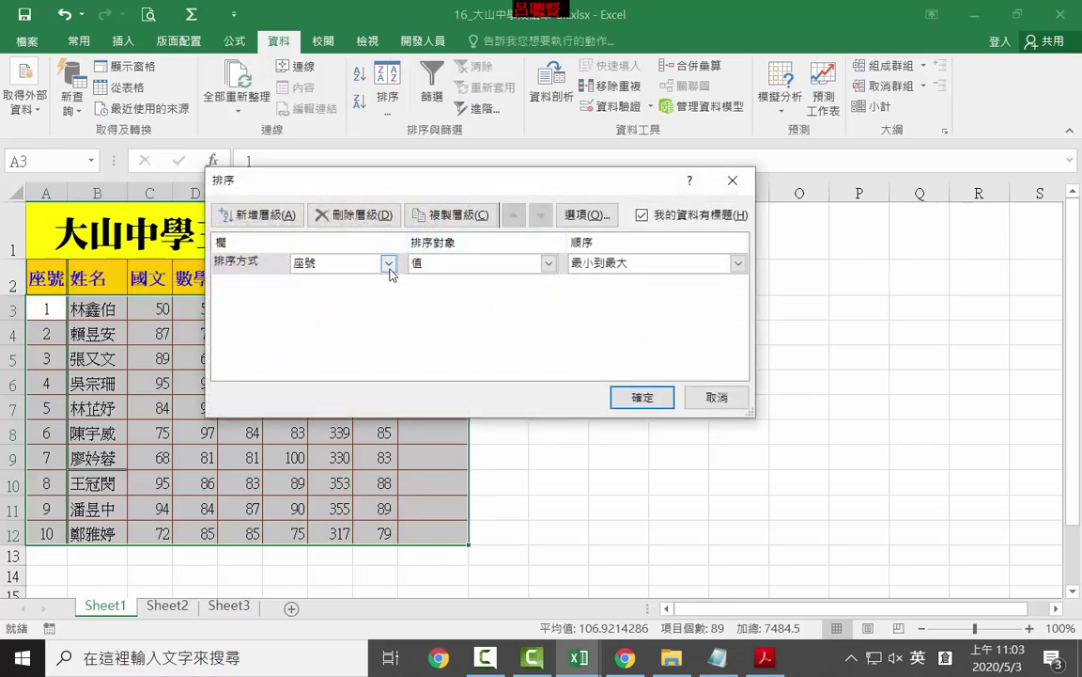
pyautogui.click(388, 263)
pyautogui.click(303, 395)
pyautogui.click(739, 264)
pyautogui.click(606, 301)
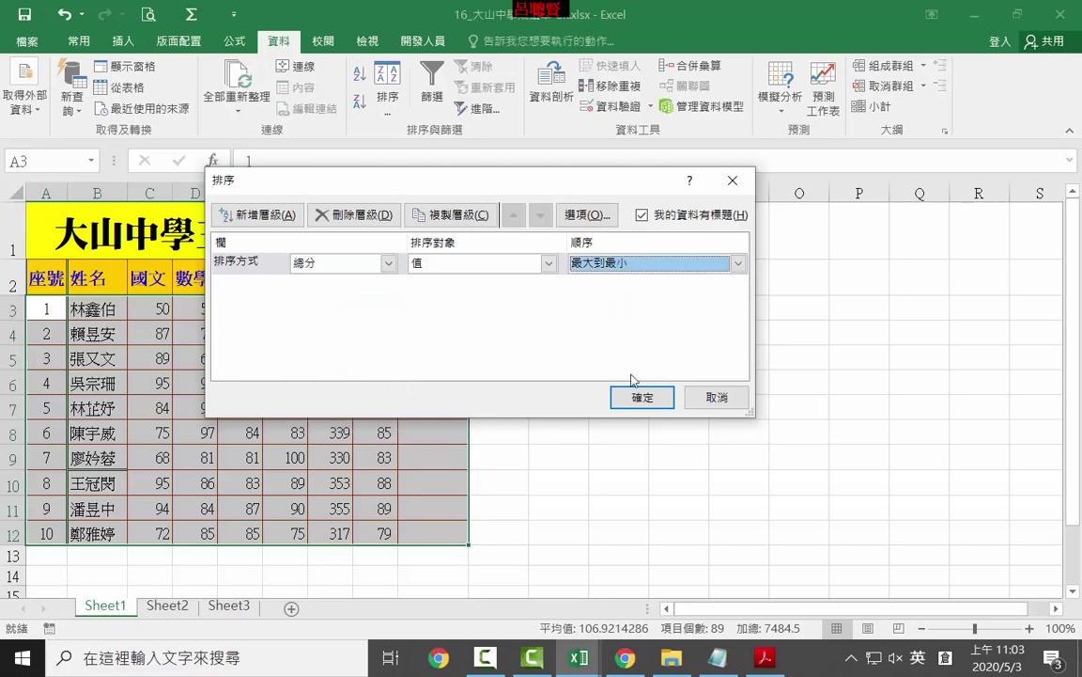
pyautogui.click(628, 395)
pyautogui.click(429, 312)
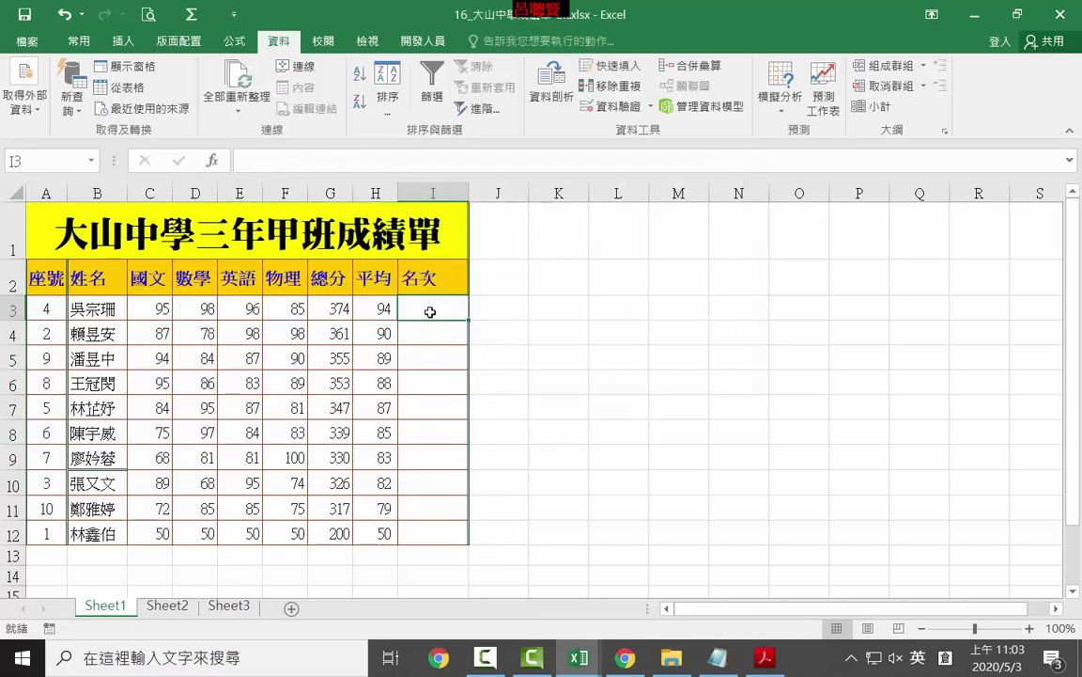
# Enter ranks 1 and 2 in I3:I4 and fill the series down to 10 in I12
pyautogui.write('1')
pyautogui.press('Return')
pyautogui.write('2')
pyautogui.press('Return')
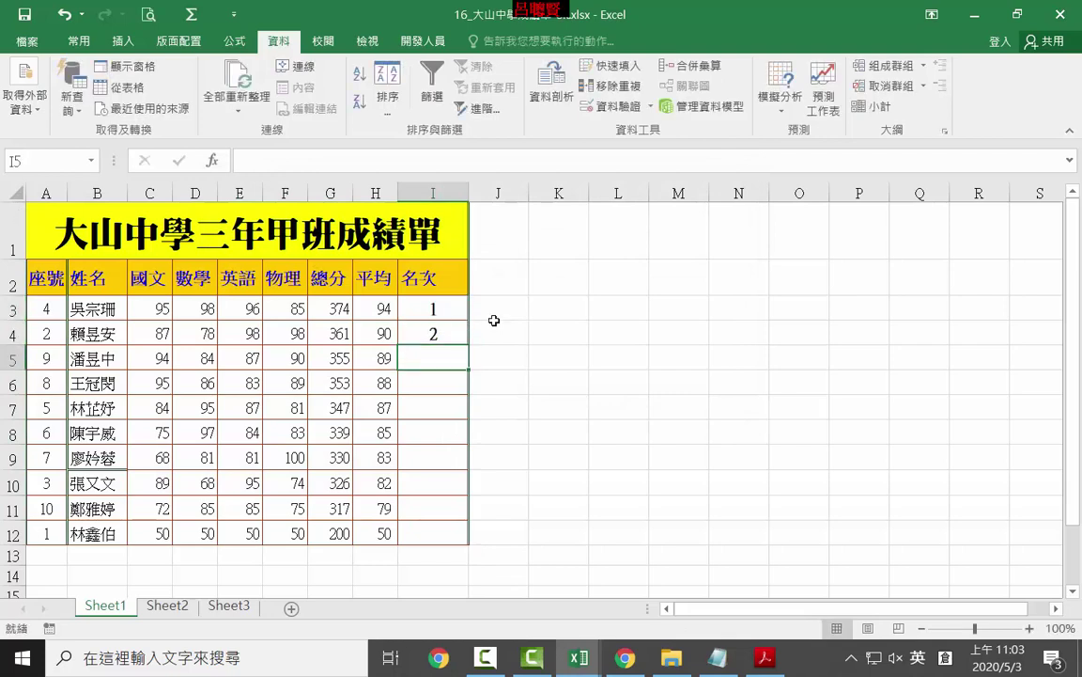
pyautogui.click(442, 309)
pyautogui.click(448, 326)
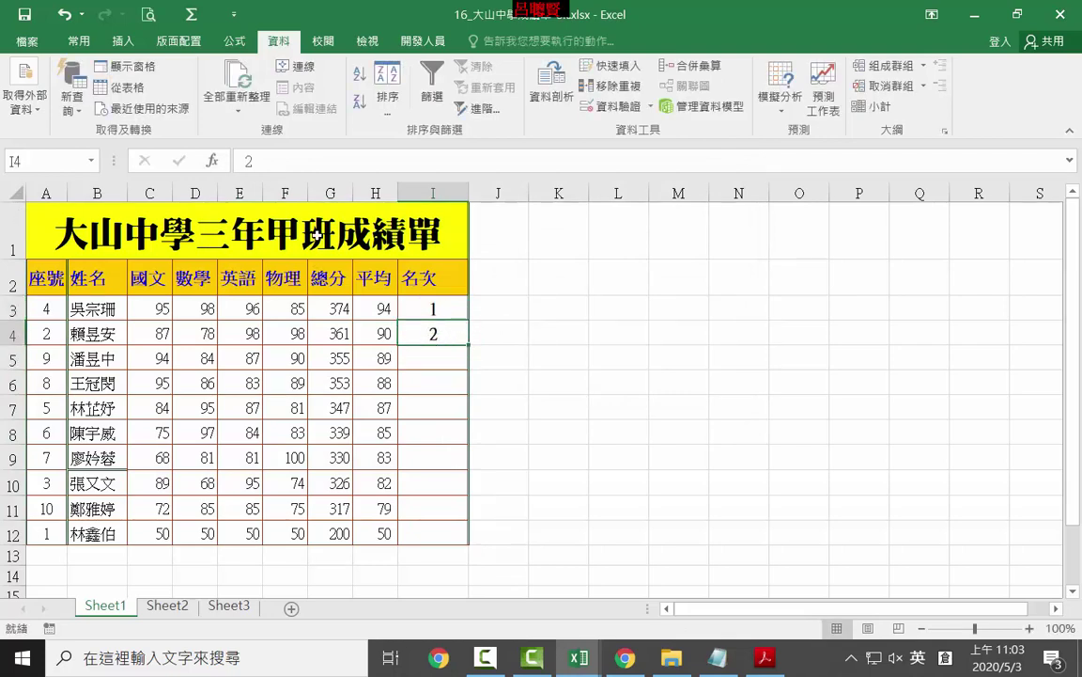
pyautogui.moveTo(444, 314); pyautogui.dragTo(444, 334)
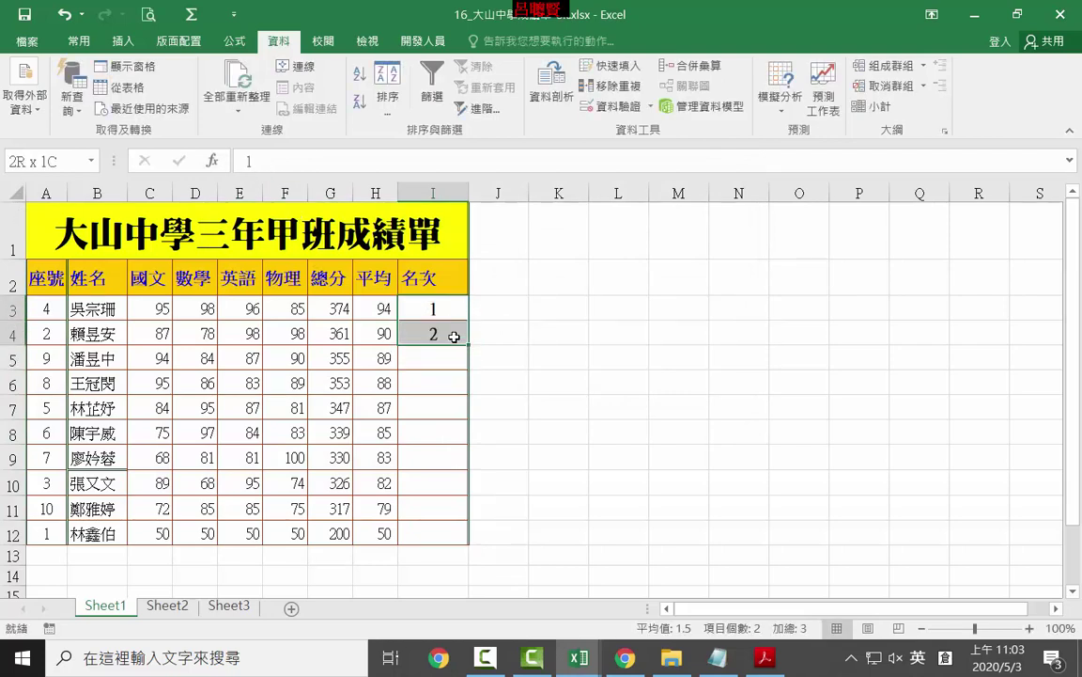
pyautogui.doubleClick(468, 346)
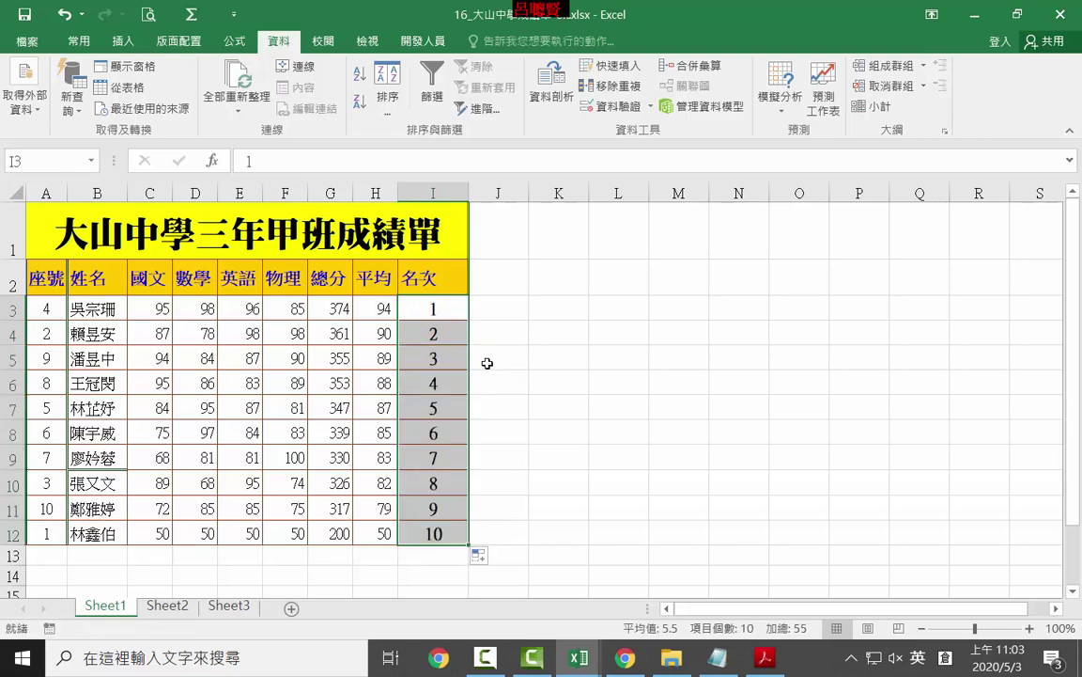
# Check the filled ranks down the 名次 column, ending on cell J3
pyautogui.moveTo(438, 313); pyautogui.dragTo(440, 333)
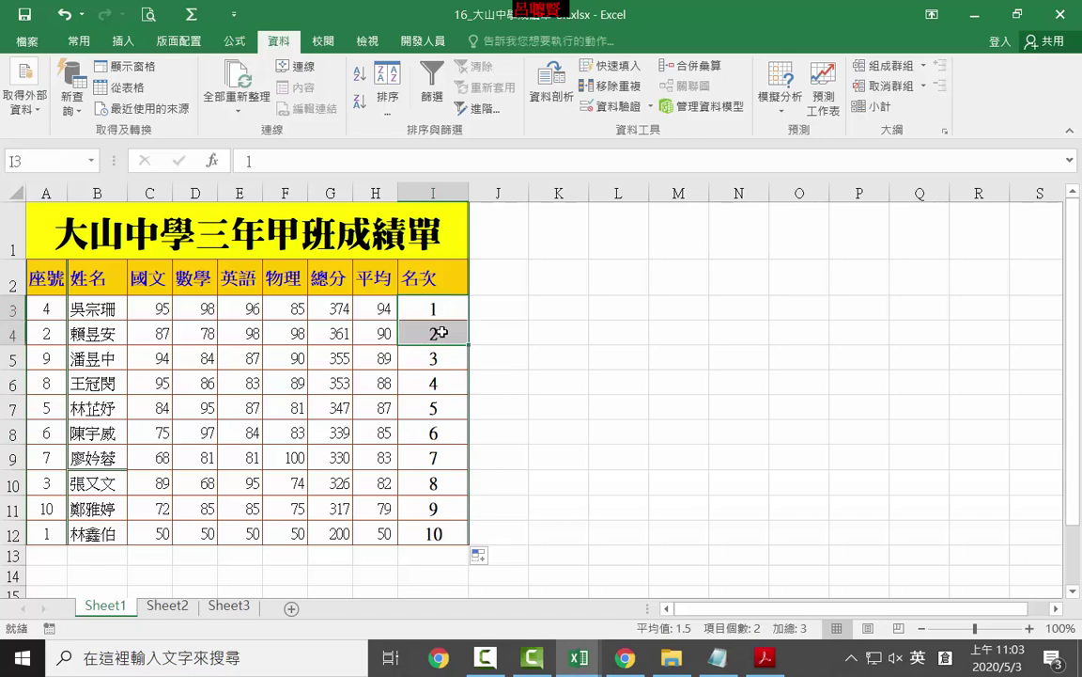
pyautogui.click(438, 333)
pyautogui.press('Down')
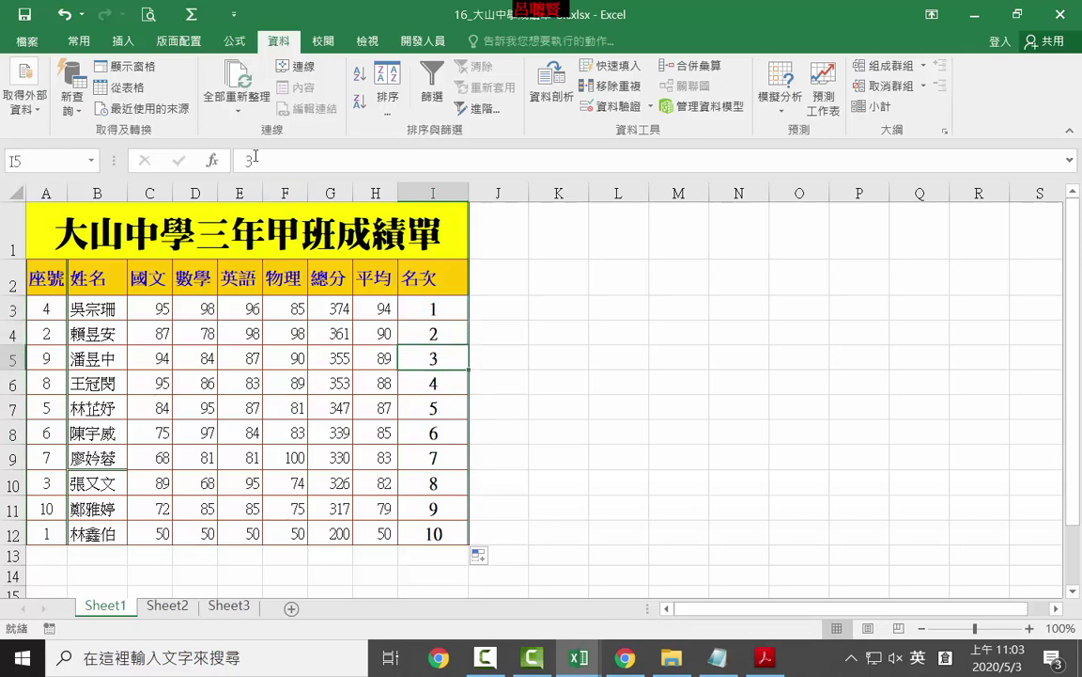
pyautogui.moveTo(150, 305); pyautogui.dragTo(376, 309)
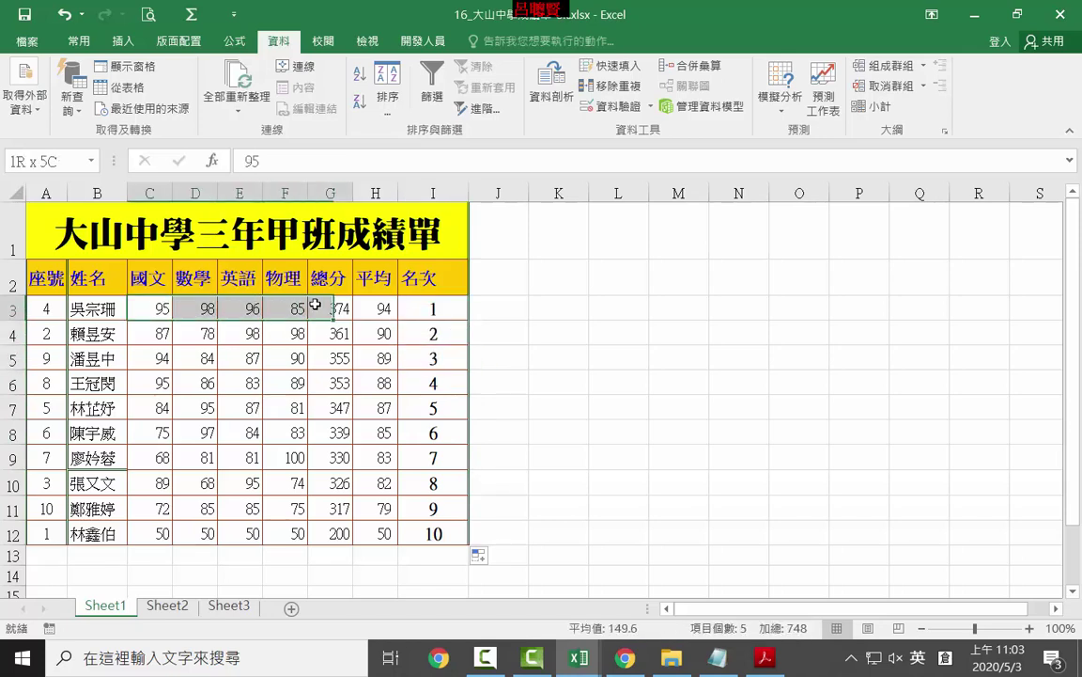
pyautogui.click(441, 311)
pyautogui.click(519, 308)
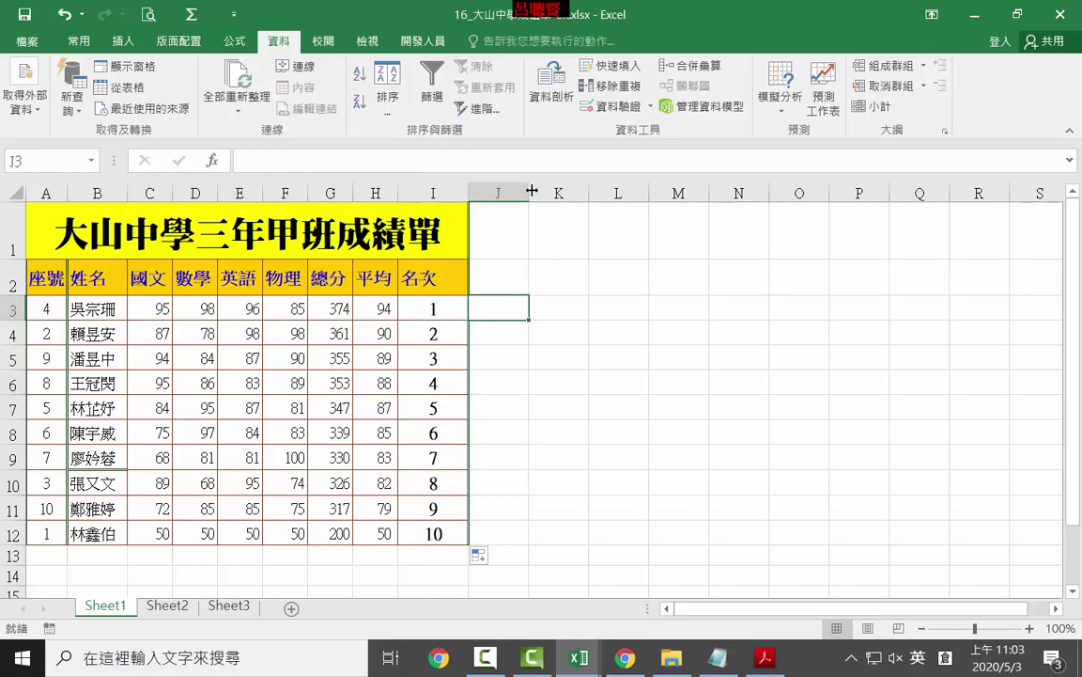
# Widen column J and select cell J3 for the rank formula
pyautogui.moveTo(528, 192); pyautogui.dragTo(568, 193)
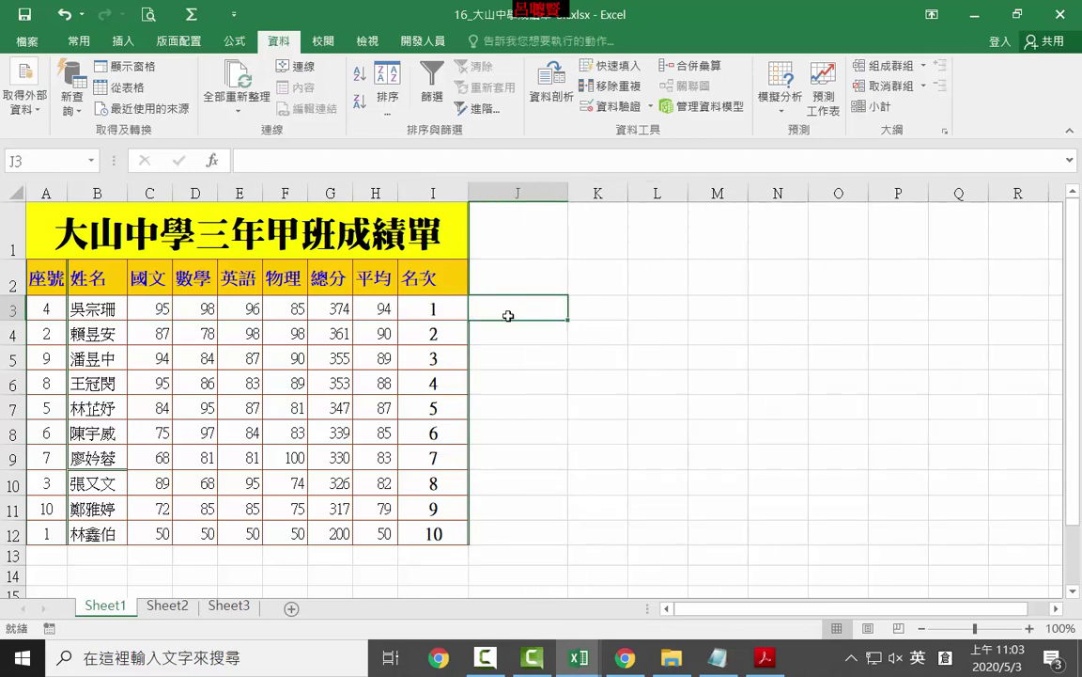
pyautogui.click(339, 313)
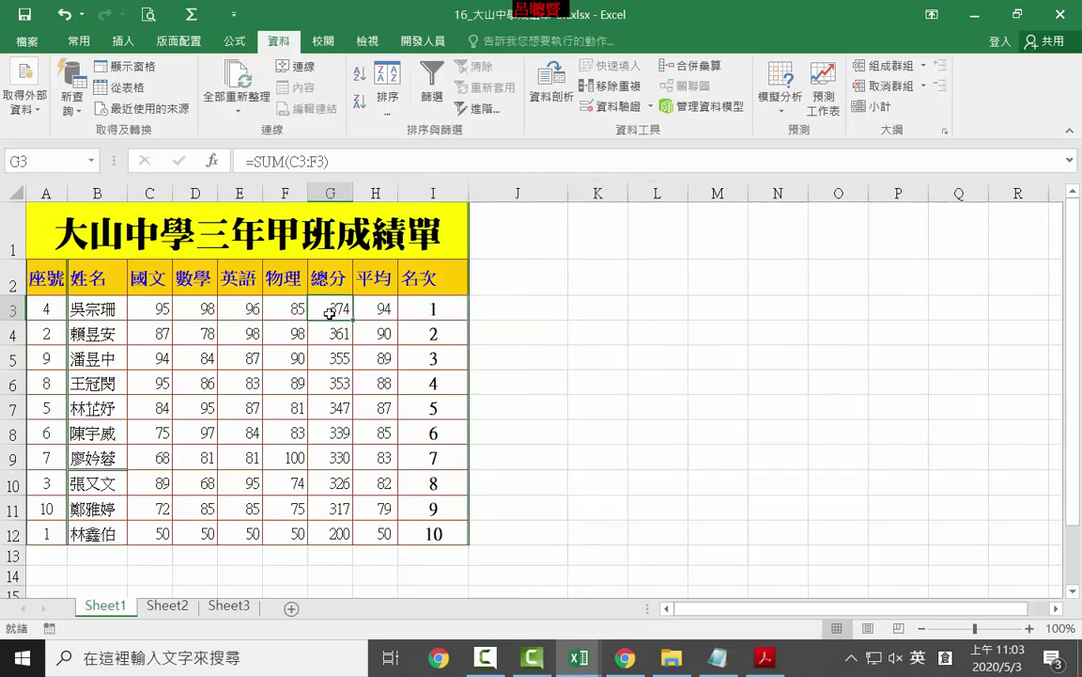
pyautogui.moveTo(331, 309); pyautogui.dragTo(330, 531)
pyautogui.moveTo(521, 307); pyautogui.dragTo(522, 350)
pyautogui.click(524, 304)
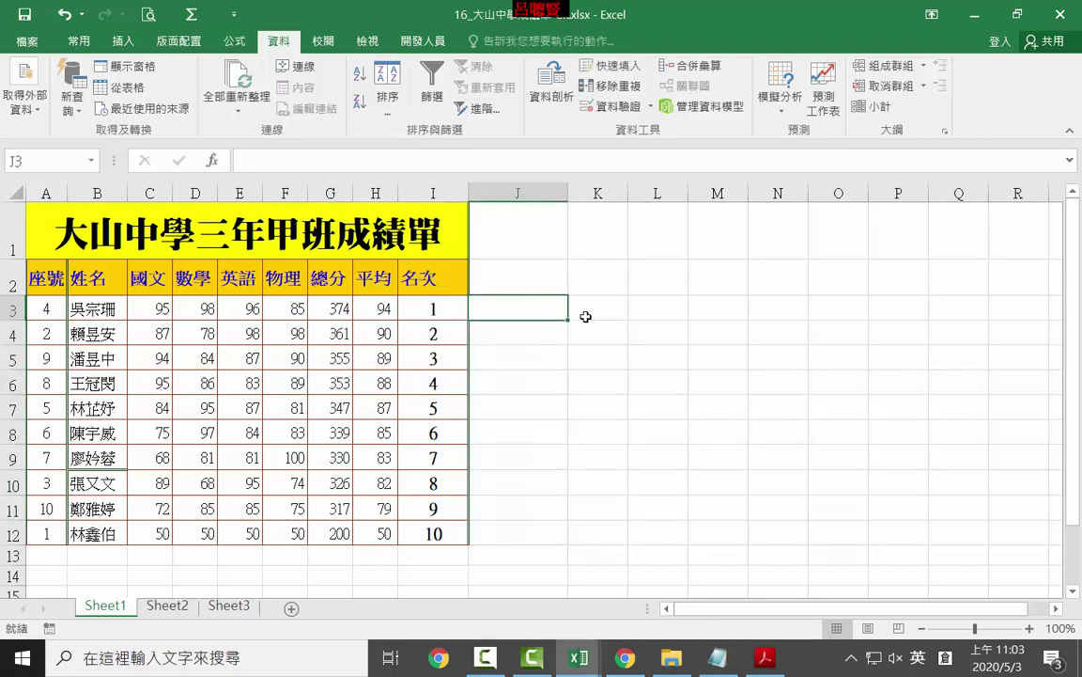
# Start the formula =RANK.EQ( in J3 from the =rank autocomplete list
pyautogui.write('=rank')
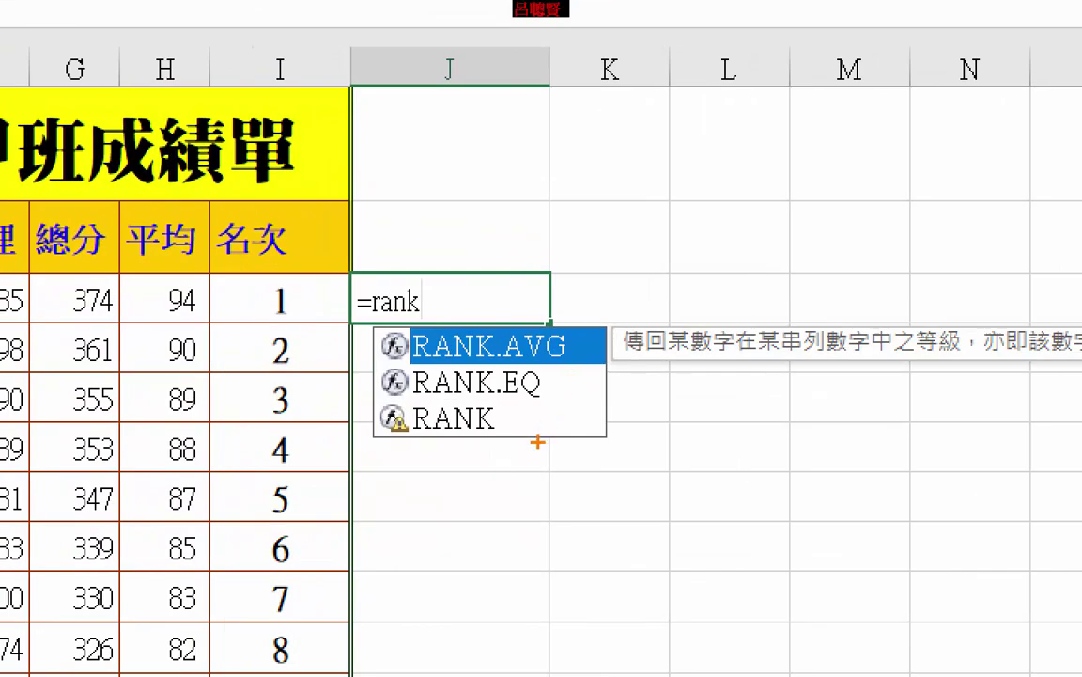
pyautogui.moveTo(528, 442); pyautogui.dragTo(367, 447)
pyautogui.moveTo(367, 406)
pyautogui.mouseDown()
pyautogui.moveTo(435, 400)
pyautogui.moveTo(527, 434)
pyautogui.mouseUp()
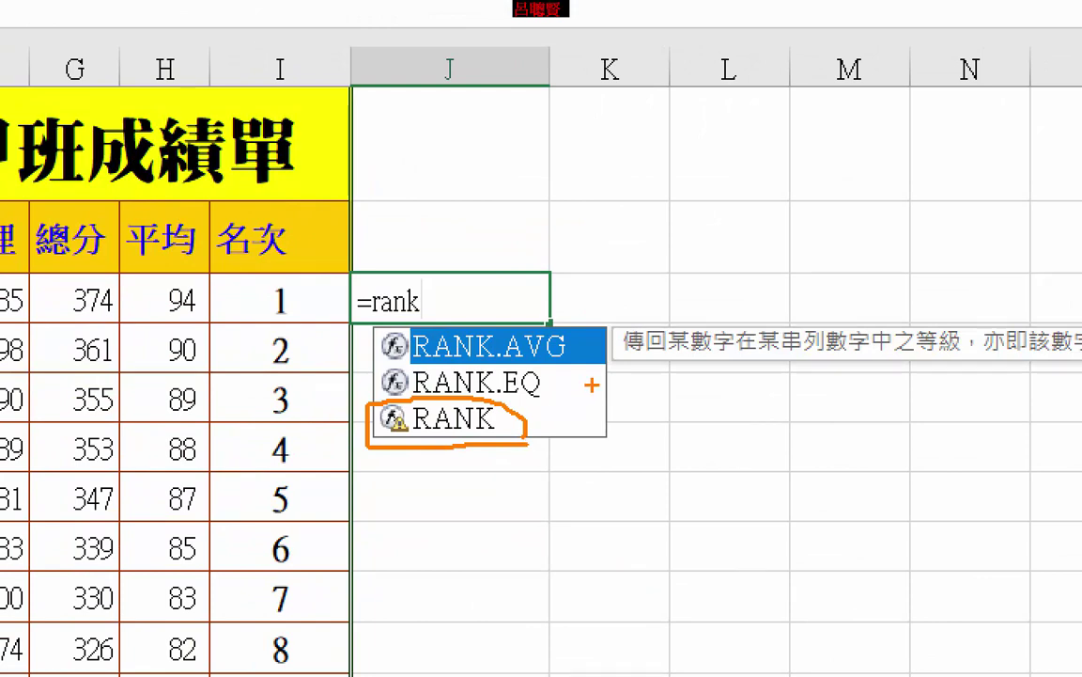
pyautogui.moveTo(581, 389)
pyautogui.mouseDown()
pyautogui.moveTo(447, 398)
pyautogui.moveTo(367, 362)
pyautogui.moveTo(410, 316)
pyautogui.moveTo(590, 384)
pyautogui.mouseUp()
pyautogui.press('Escape')
pyautogui.click(551, 351)
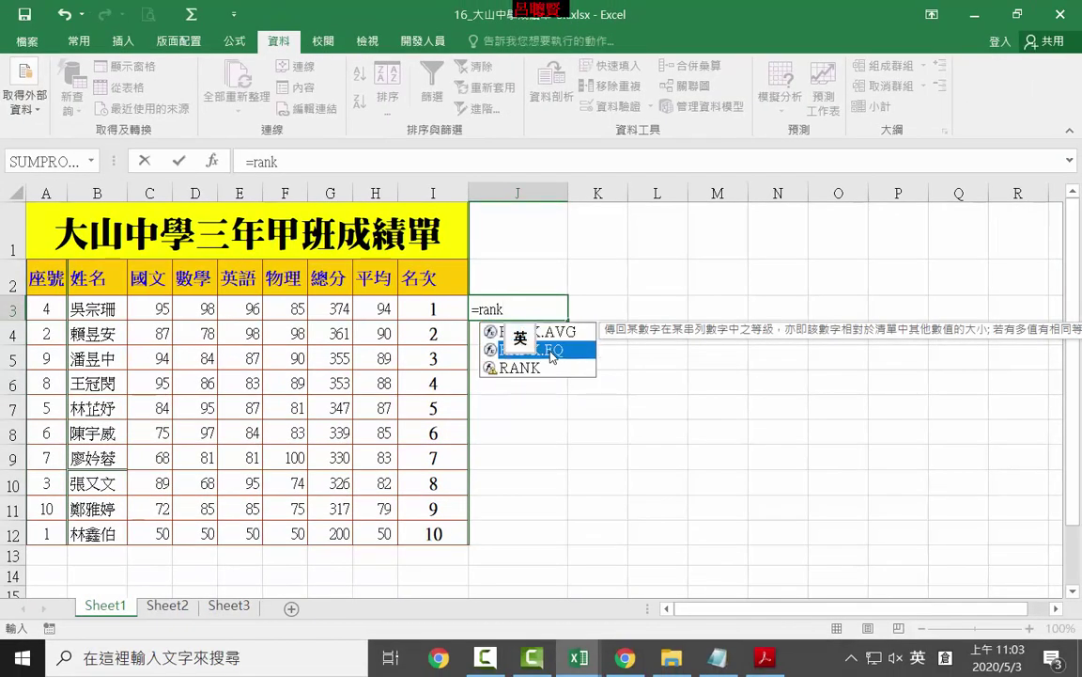
pyautogui.doubleClick(550, 352)
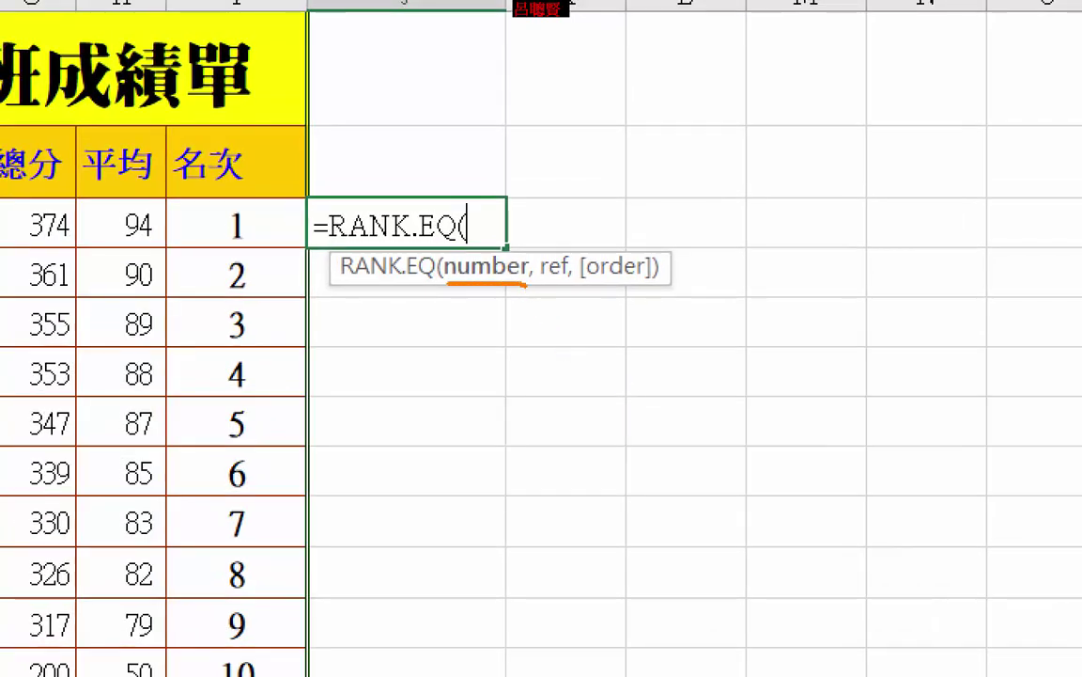
pyautogui.moveTo(552, 280); pyautogui.dragTo(544, 369)
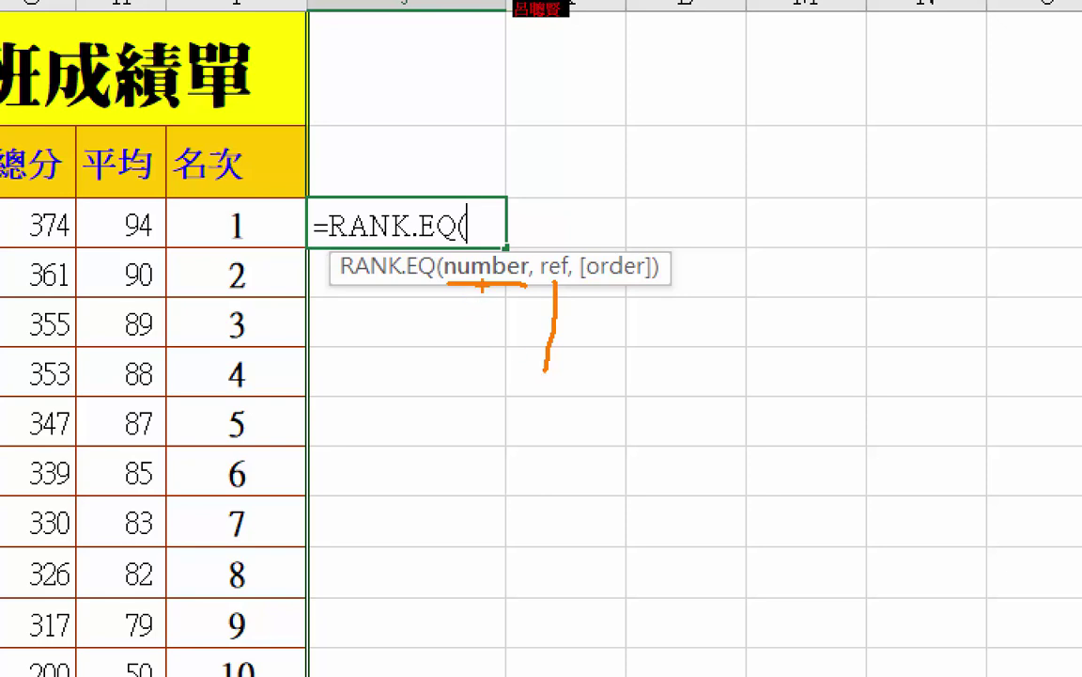
pyautogui.moveTo(483, 286); pyautogui.dragTo(483, 326)
pyautogui.moveTo(545, 368); pyautogui.dragTo(543, 434)
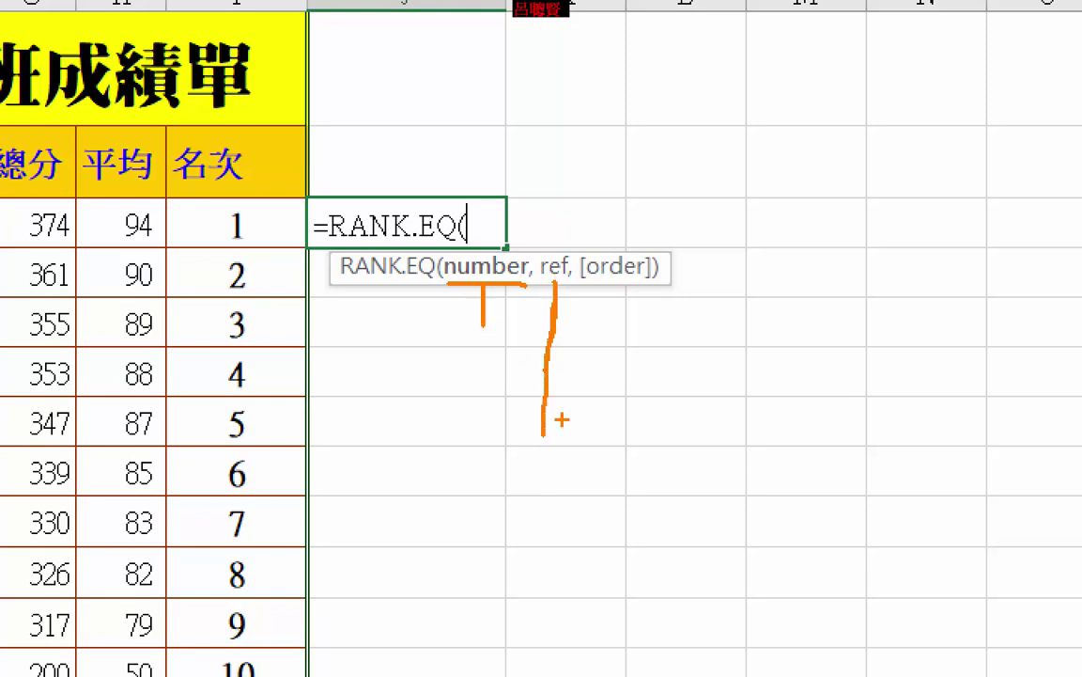
pyautogui.moveTo(581, 279); pyautogui.dragTo(661, 283)
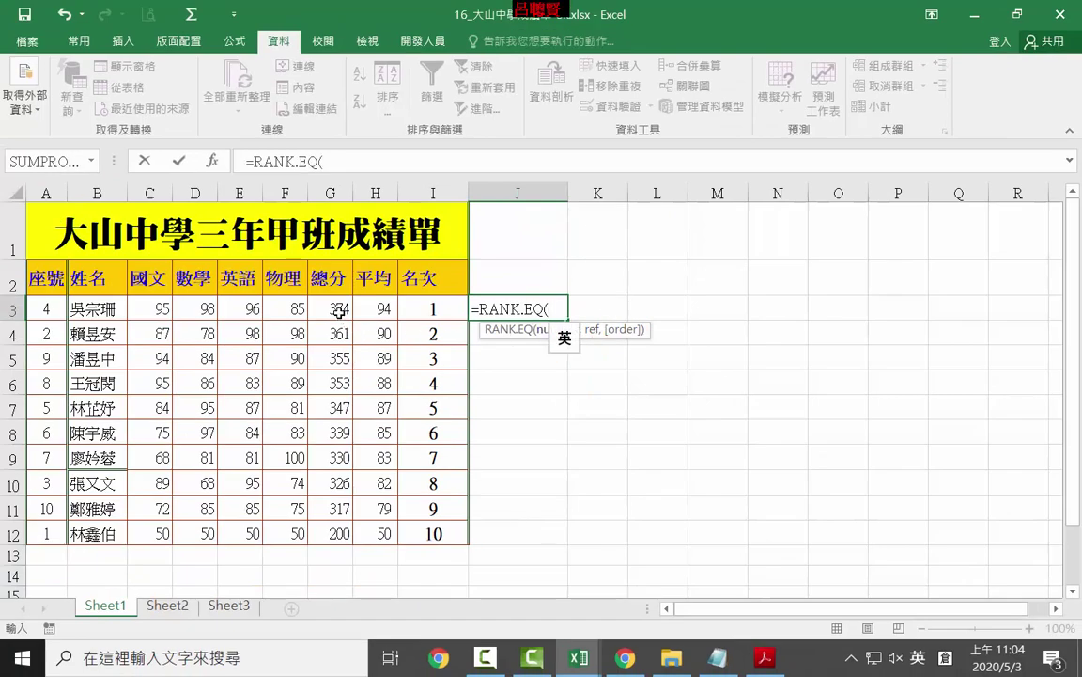
# Complete J3 as =RANK.EQ(G3,G3:G12,0) with descending order, returning 1
pyautogui.click(339, 313)
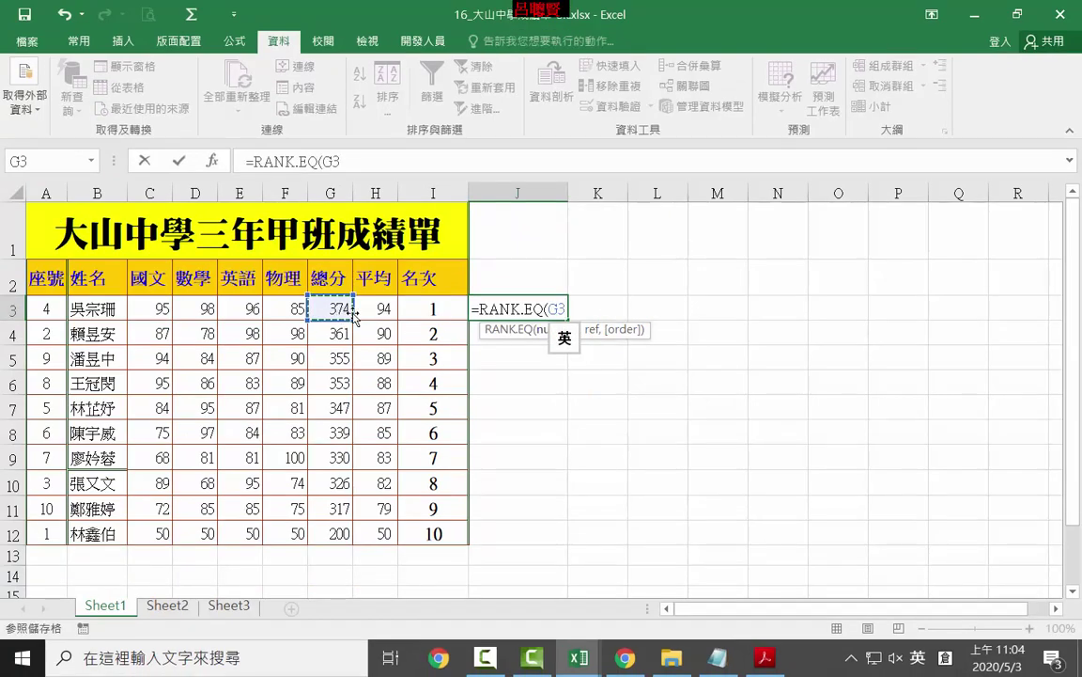
pyautogui.write(',')
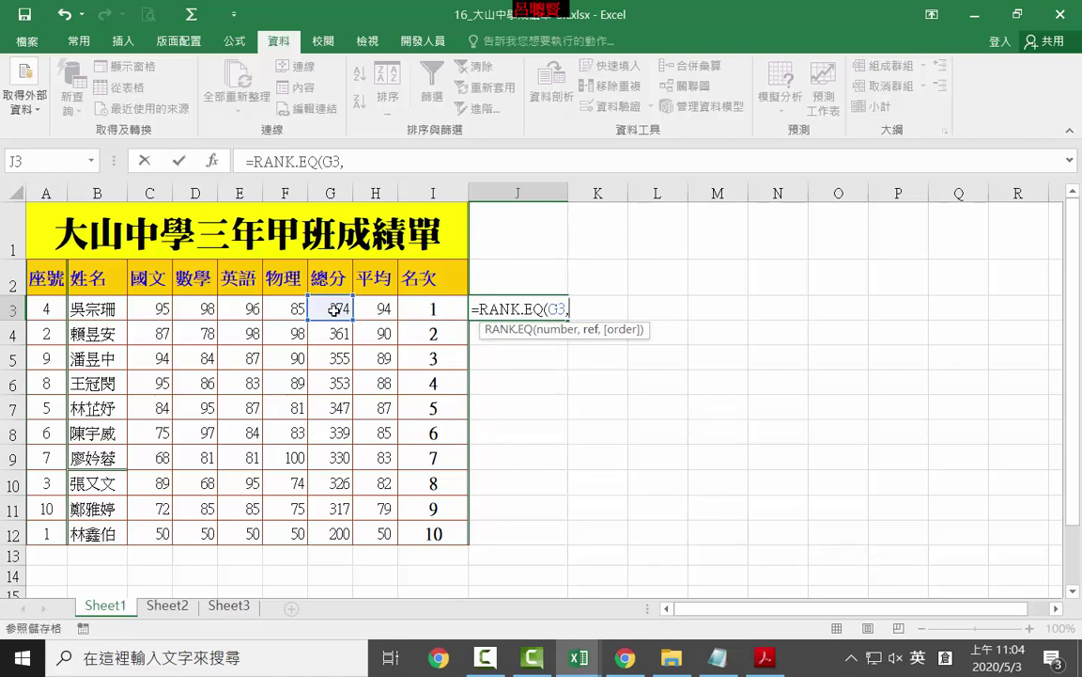
pyautogui.moveTo(339, 309); pyautogui.dragTo(331, 533)
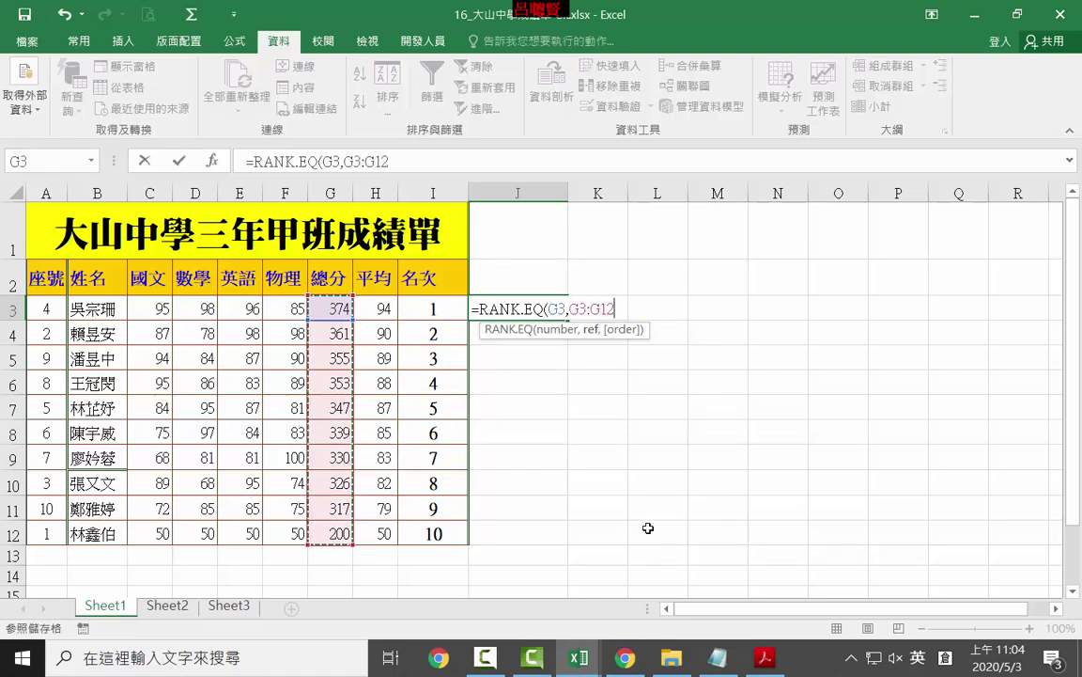
pyautogui.write(',')
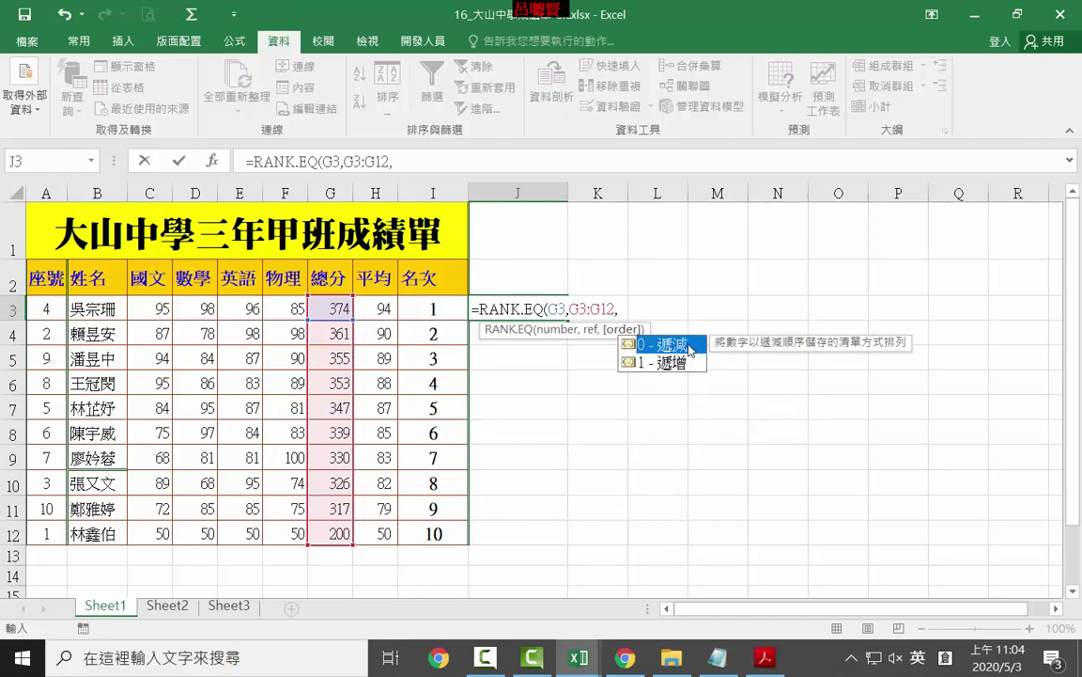
pyautogui.doubleClick(688, 348)
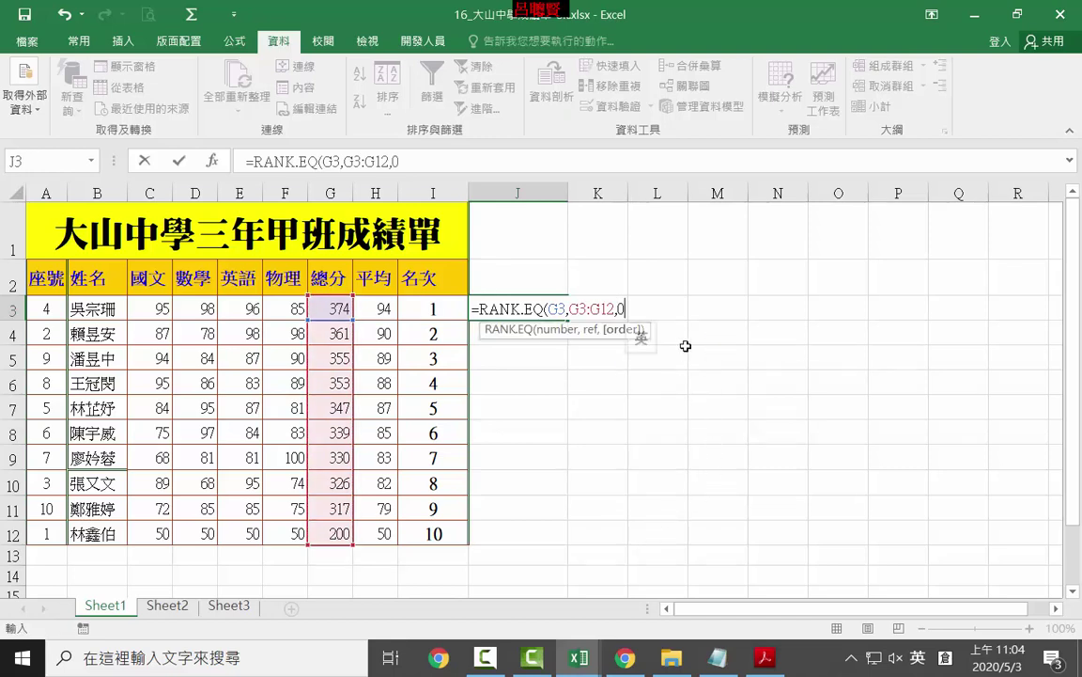
pyautogui.press('Return')
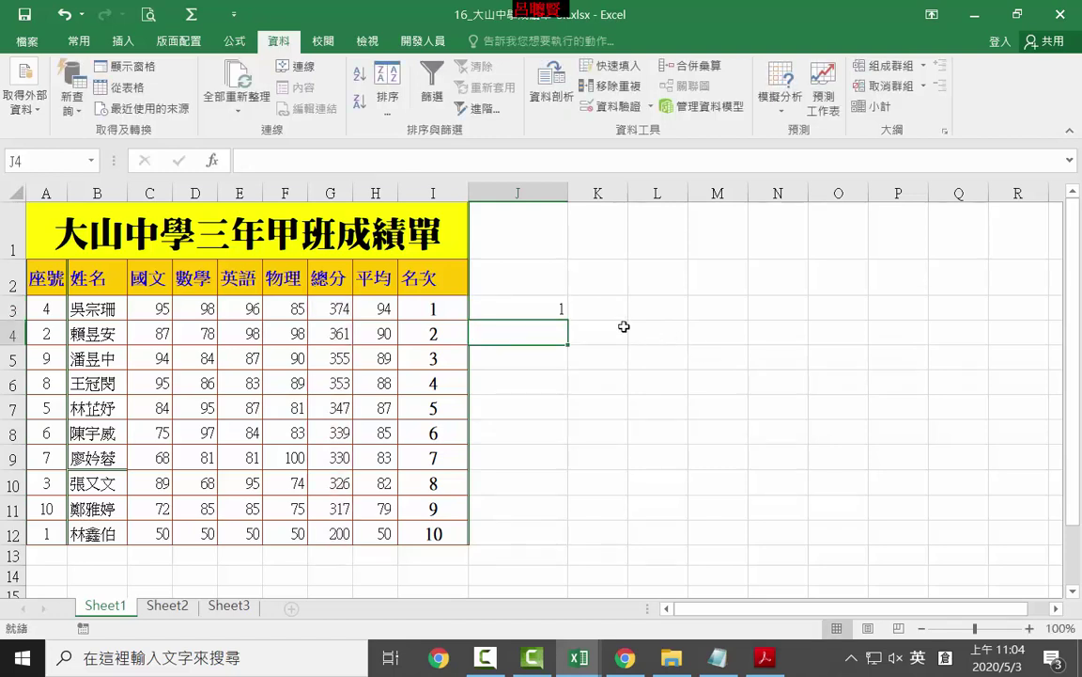
# Fill the J3 rank formula down through J4 to J12
pyautogui.click(546, 305)
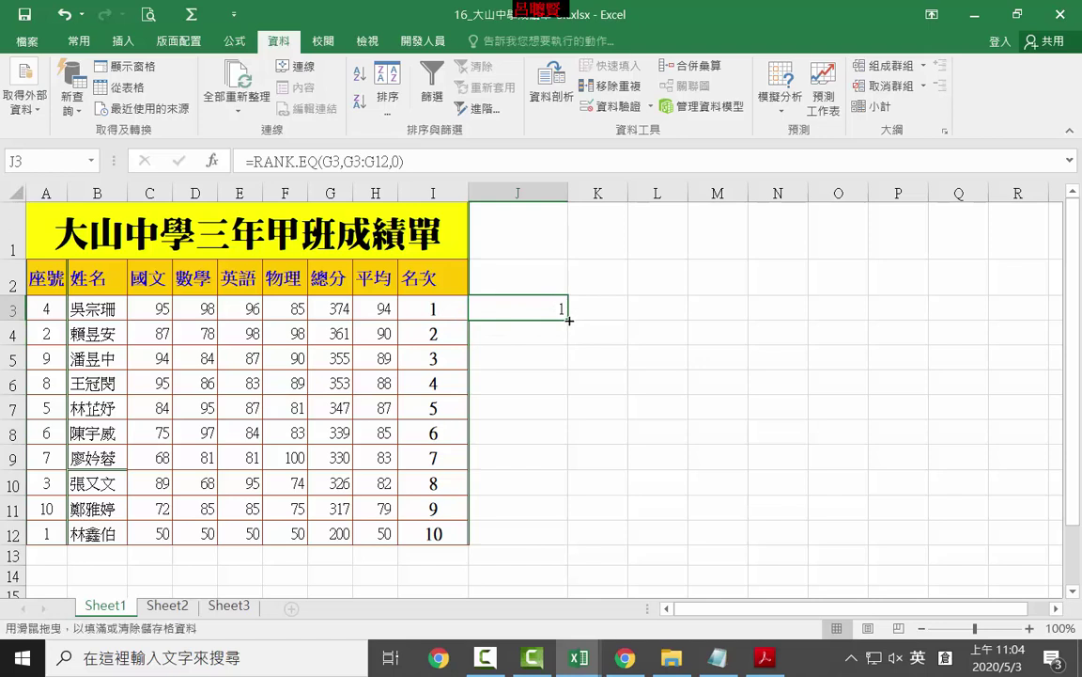
pyautogui.moveTo(570, 320); pyautogui.dragTo(568, 345)
pyautogui.click(550, 333)
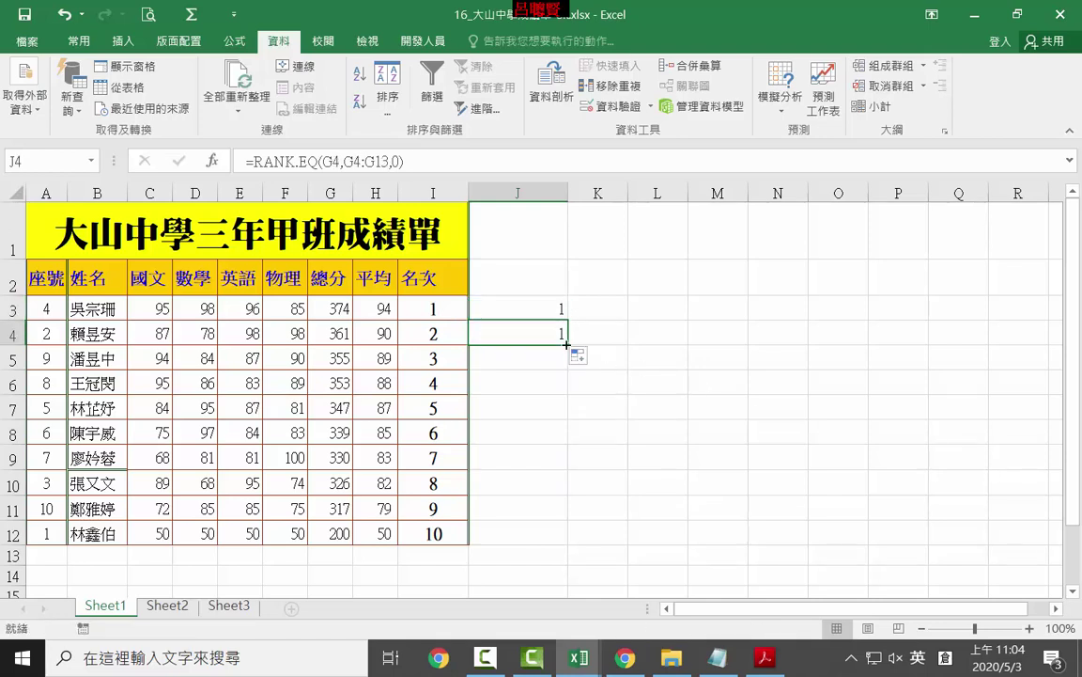
pyautogui.doubleClick(568, 345)
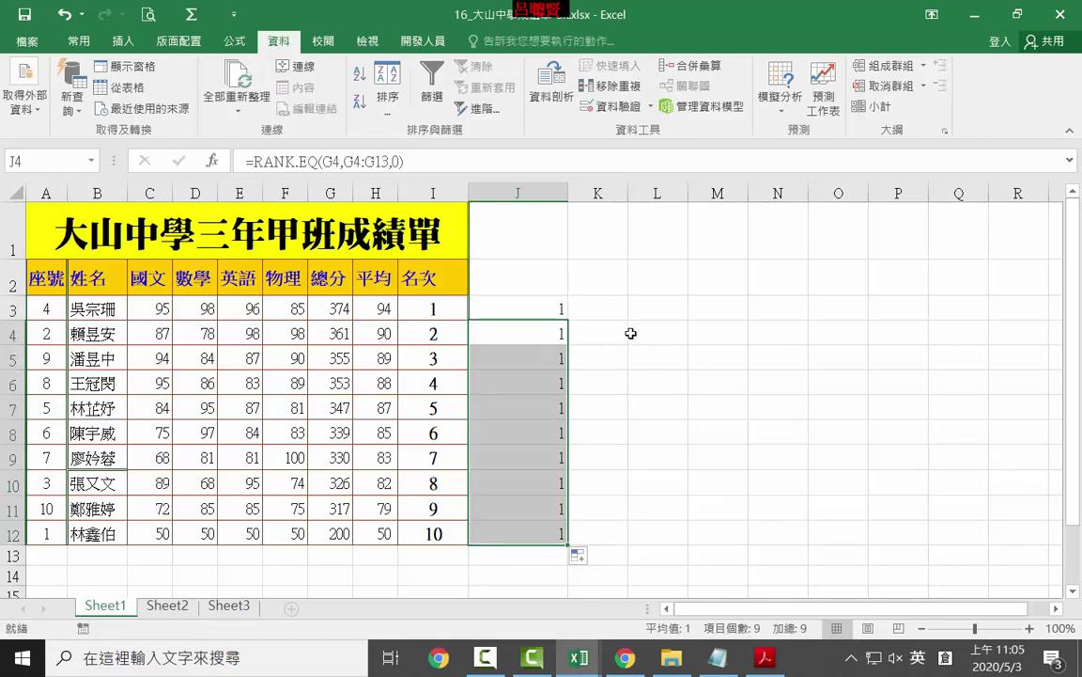
pyautogui.click(535, 312)
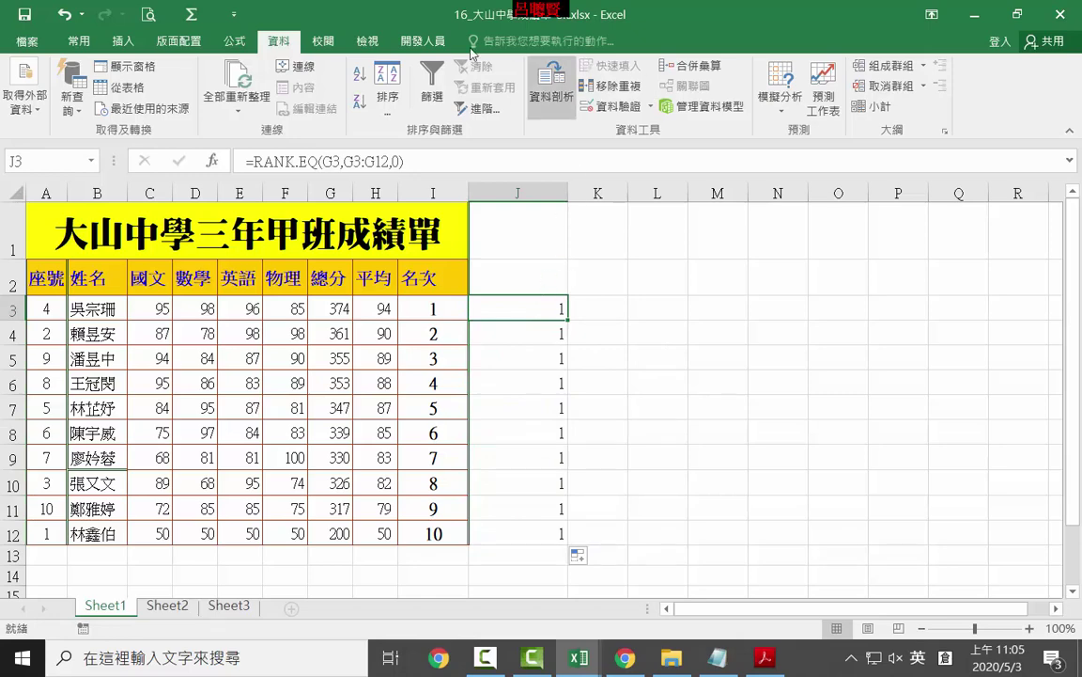
# Turn on Show Formulas and collapse the ribbon for more sheet space
pyautogui.click(234, 41)
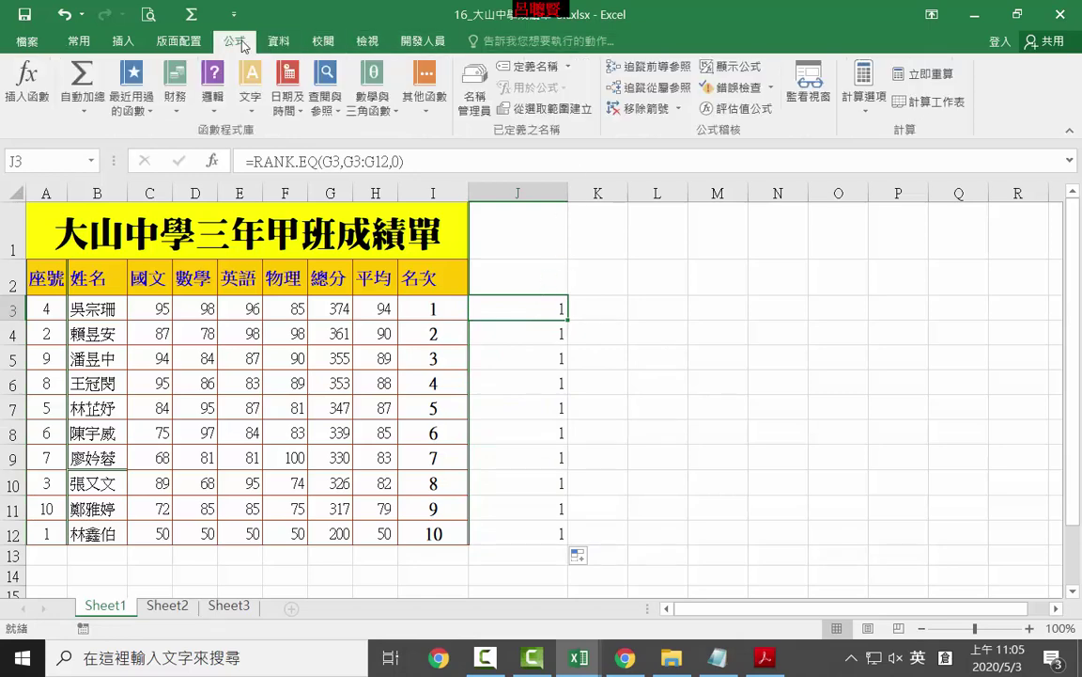
pyautogui.click(729, 67)
pyautogui.hscroll(1, 935, 498)
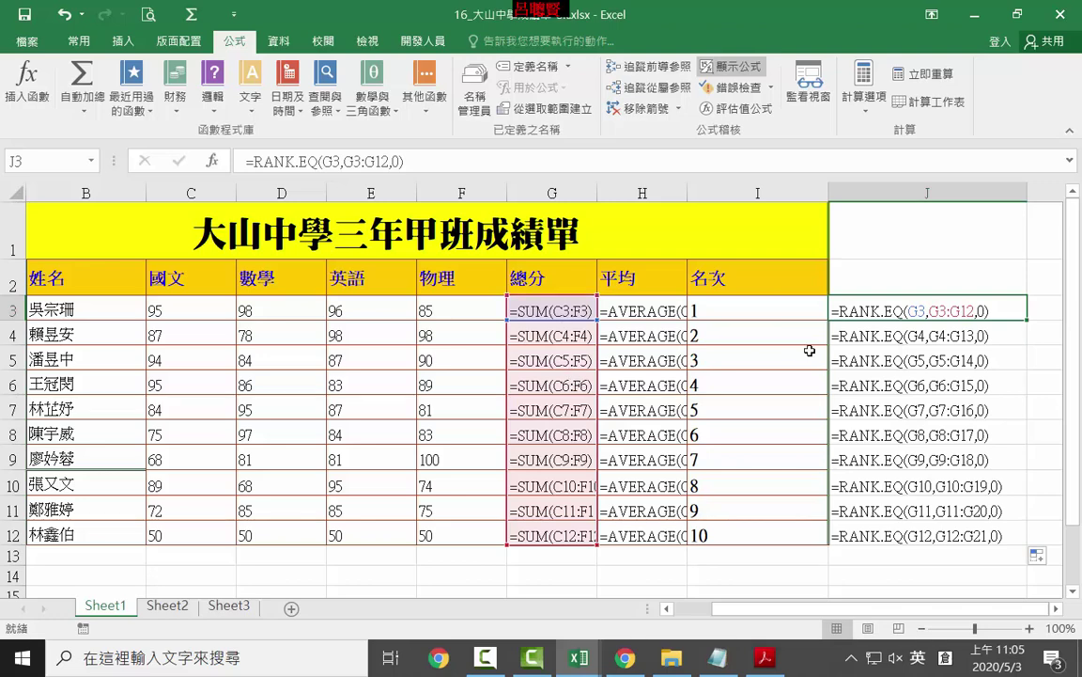
pyautogui.click(1069, 130)
# Compare J3 through J12 rank formulas, showing the ranking range shifting down each row
pyautogui.click(939, 256)
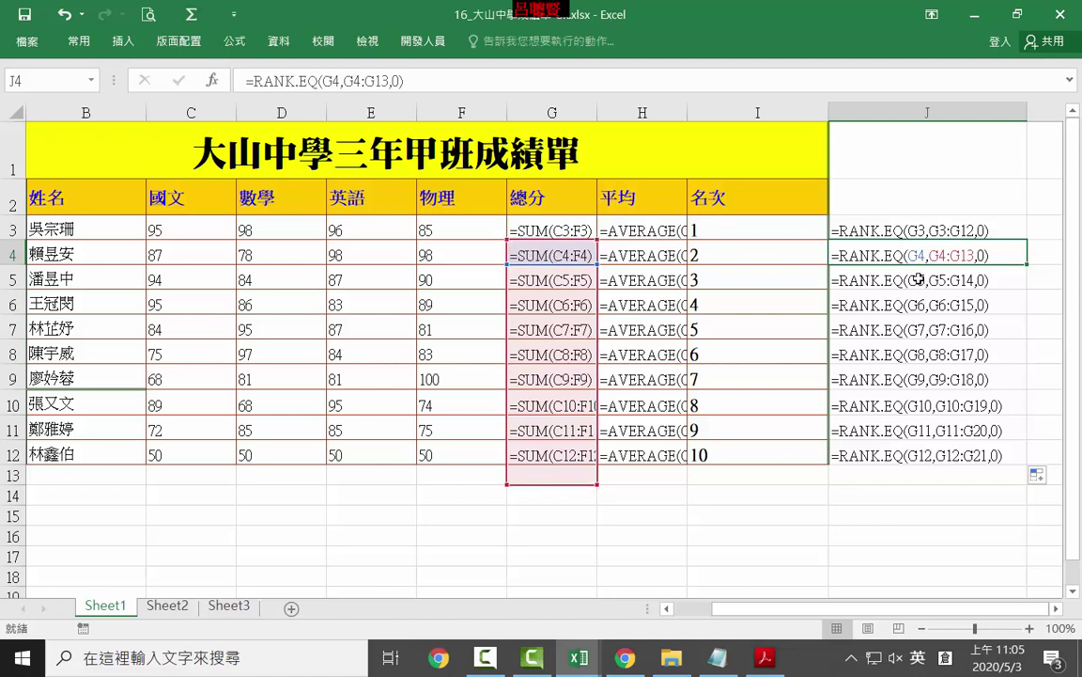
pyautogui.click(857, 284)
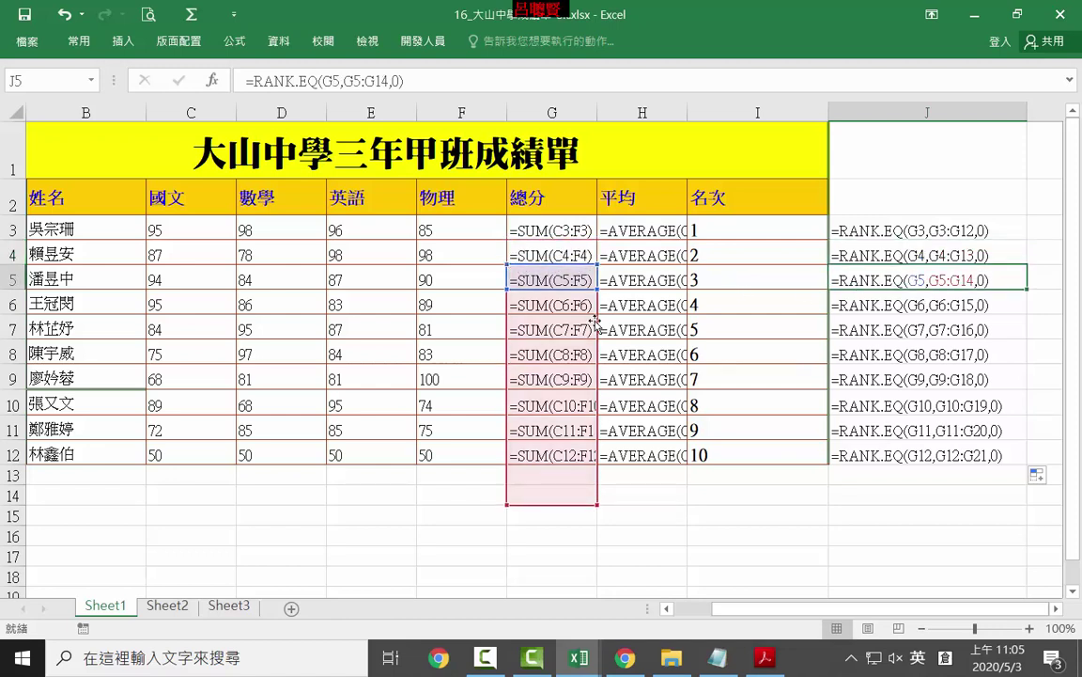
pyautogui.press('Down')
pyautogui.press('Down')
pyautogui.press('Down')
pyautogui.press('Down')
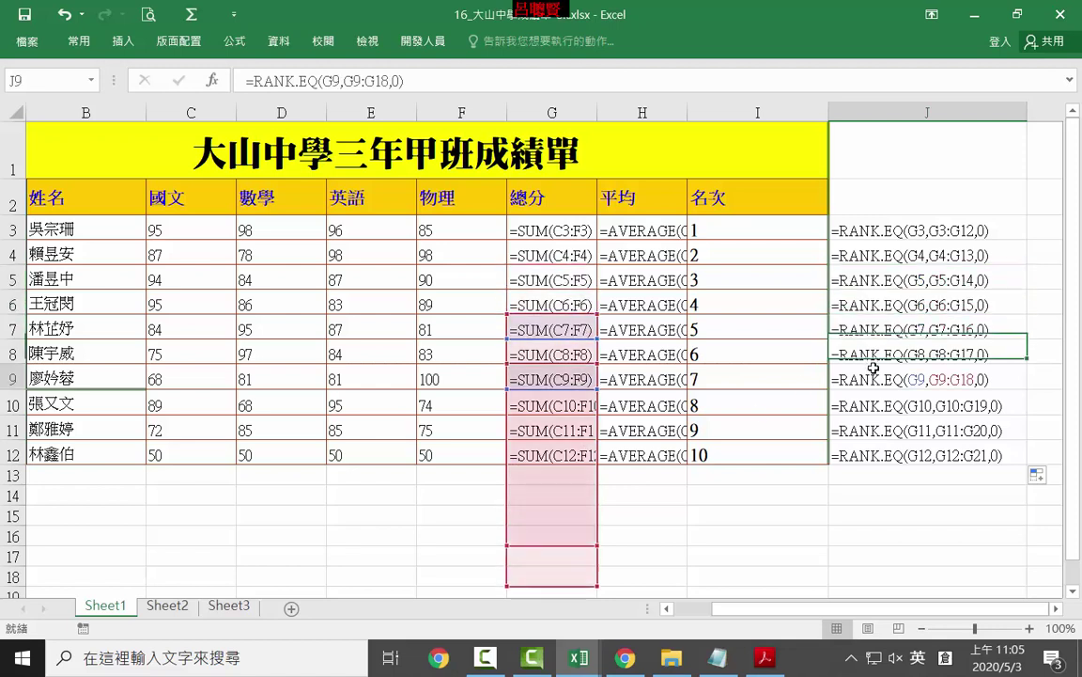
pyautogui.press('Down')
pyautogui.press('Down')
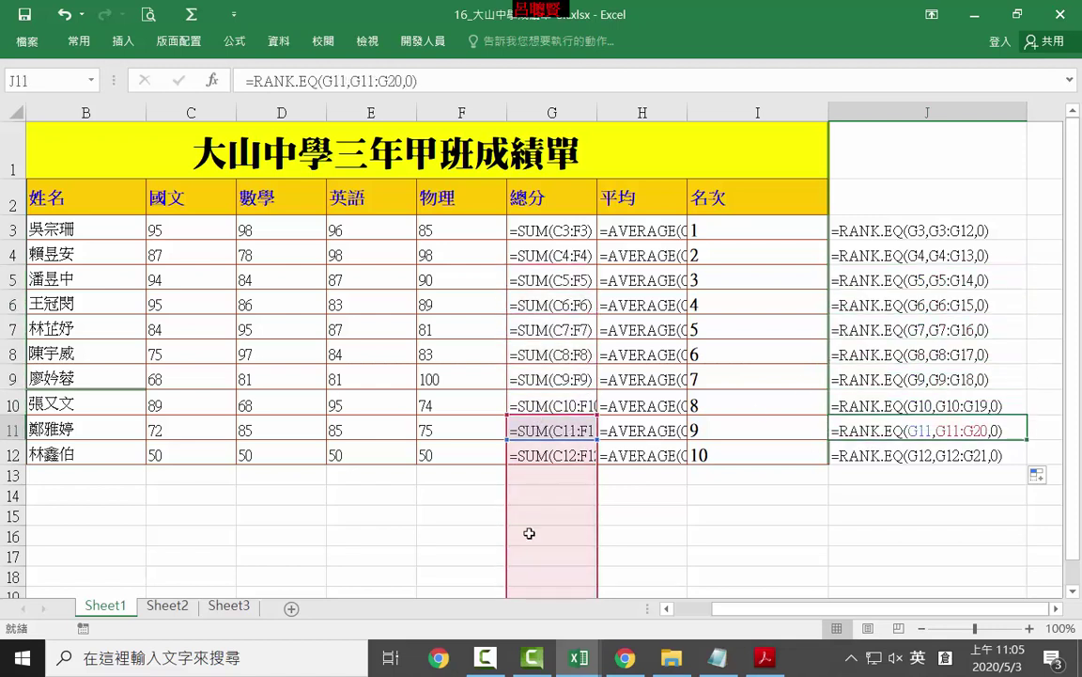
pyautogui.click(889, 230)
pyautogui.press('Down')
pyautogui.press('Down')
pyautogui.press('Down')
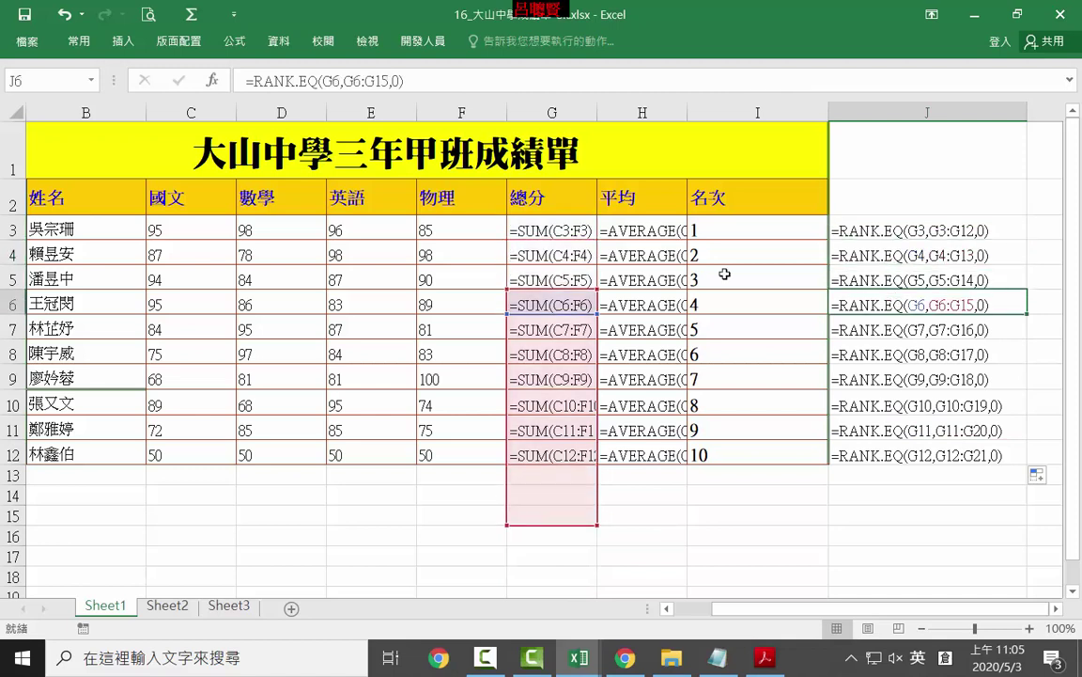
pyautogui.click(834, 239)
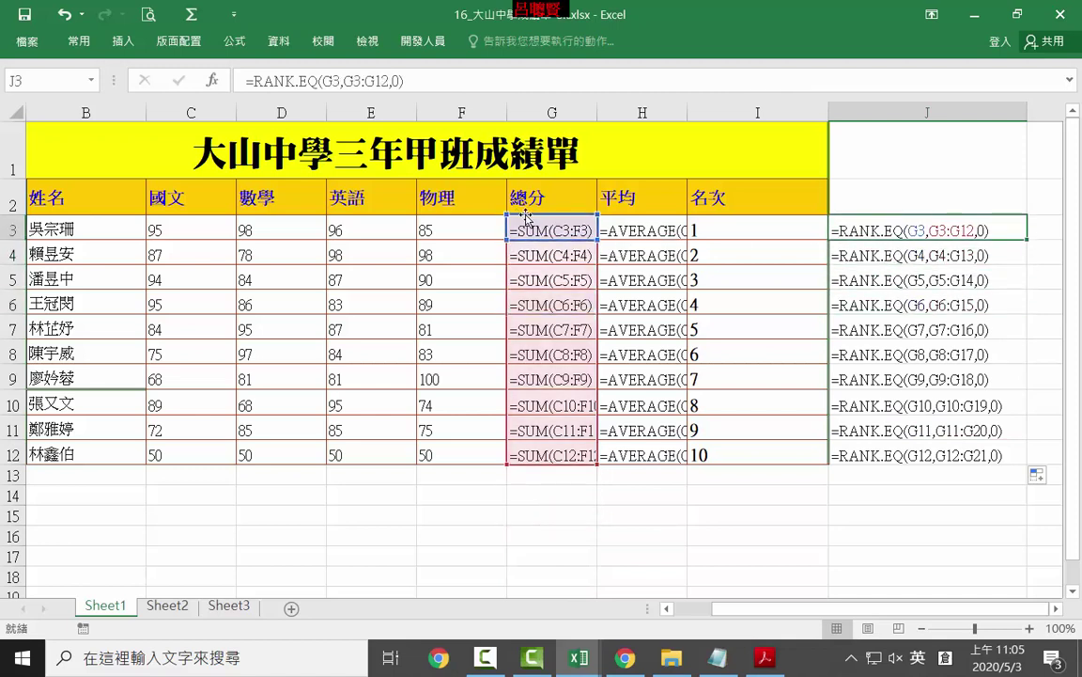
pyautogui.click(942, 261)
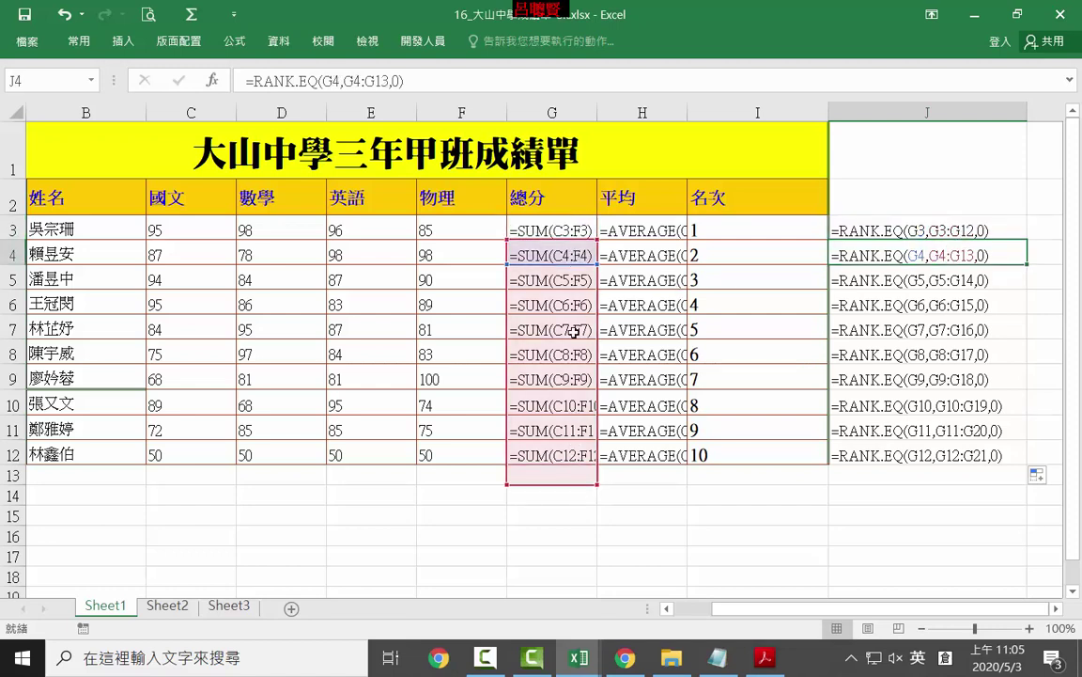
pyautogui.click(933, 281)
pyautogui.click(931, 304)
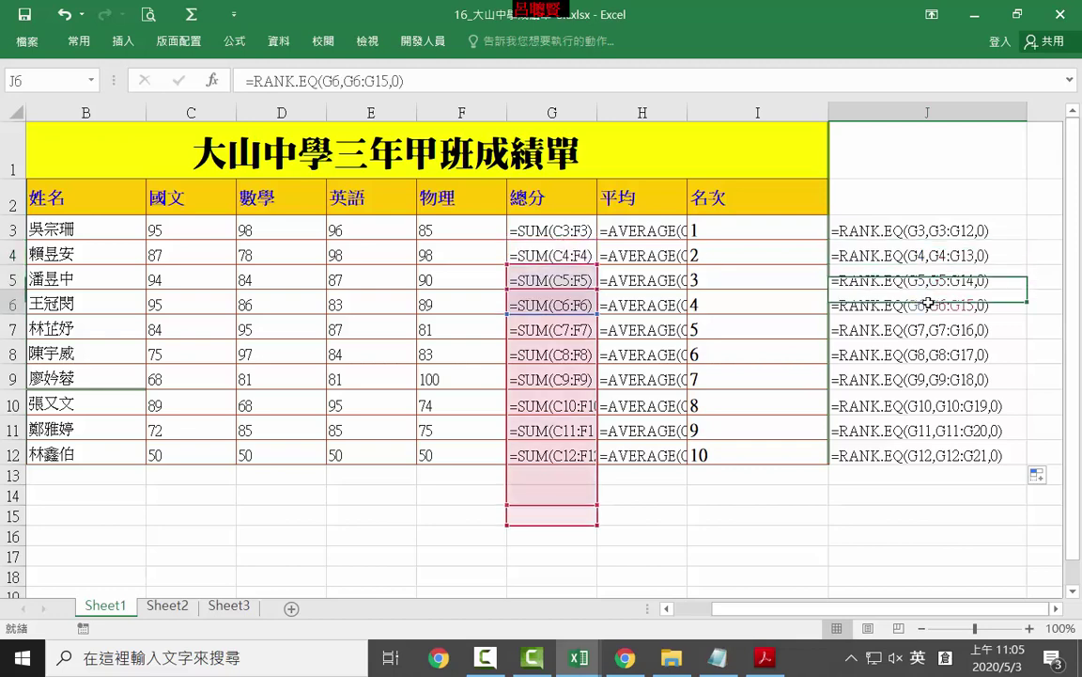
pyautogui.click(926, 330)
pyautogui.click(907, 354)
pyautogui.click(901, 458)
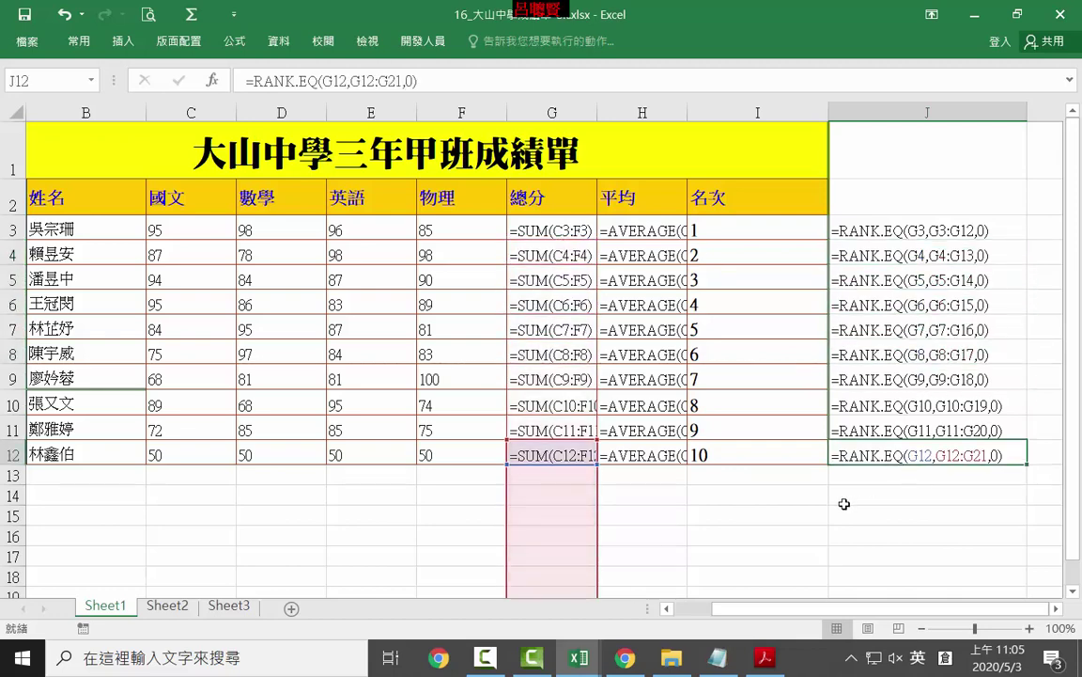
pyautogui.scroll(-2, 841, 470)
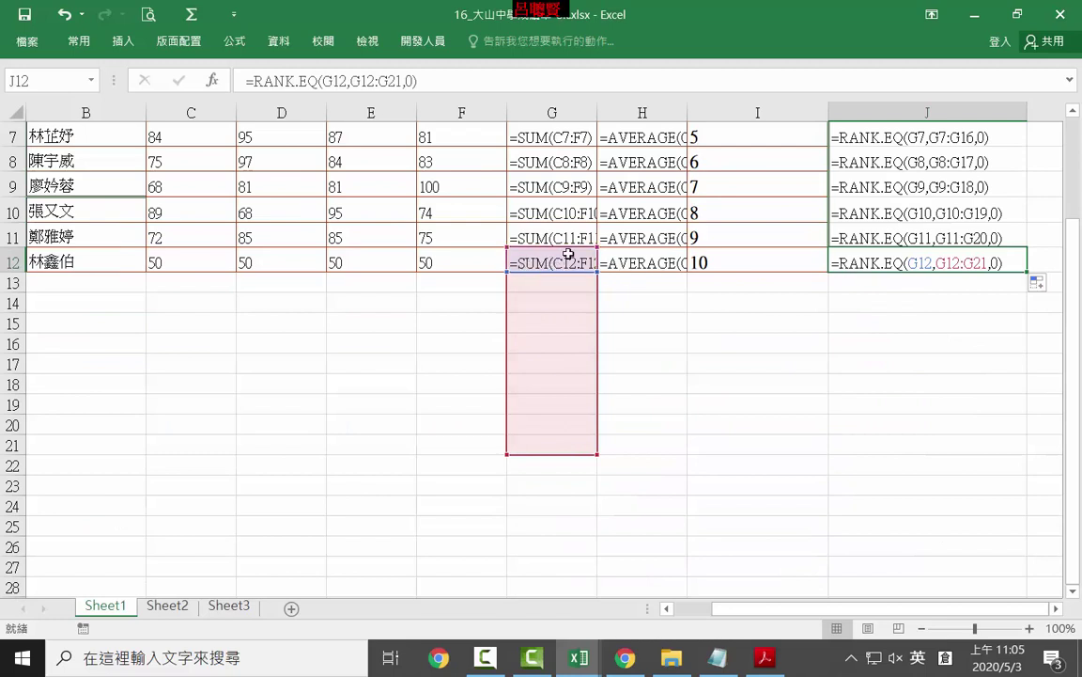
# Open the J12, J11 and J10 formulas to show drifted ranges, then open J3 for editing
pyautogui.moveTo(568, 254); pyautogui.dragTo(582, 405)
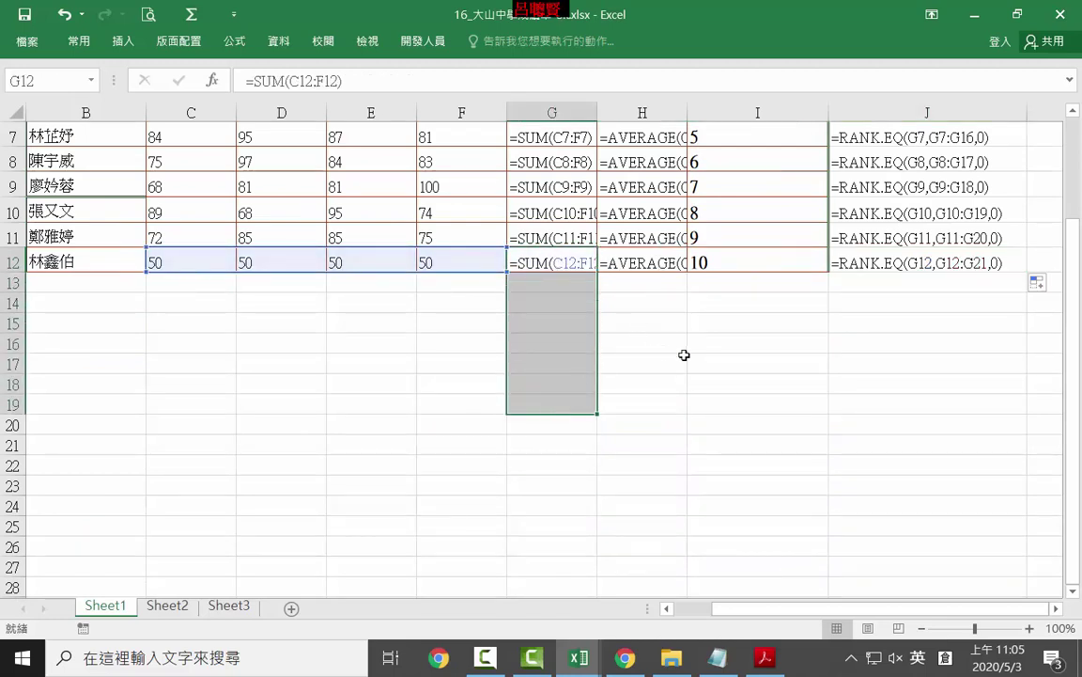
pyautogui.moveTo(684, 355); pyautogui.dragTo(758, 355)
pyautogui.doubleClick(870, 261)
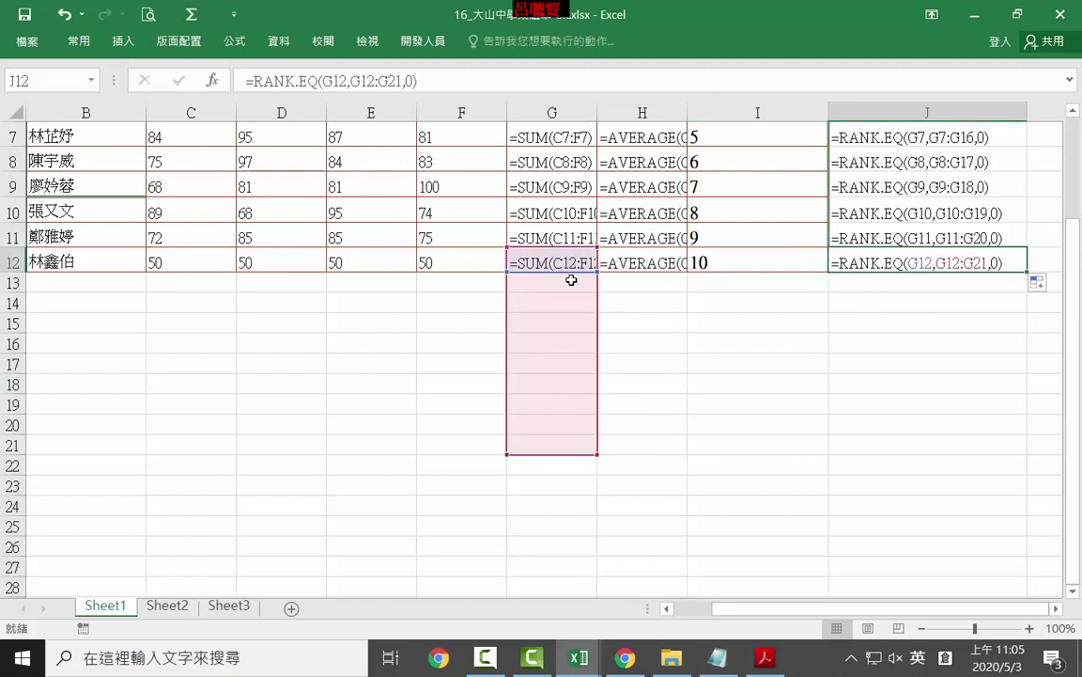
pyautogui.doubleClick(879, 236)
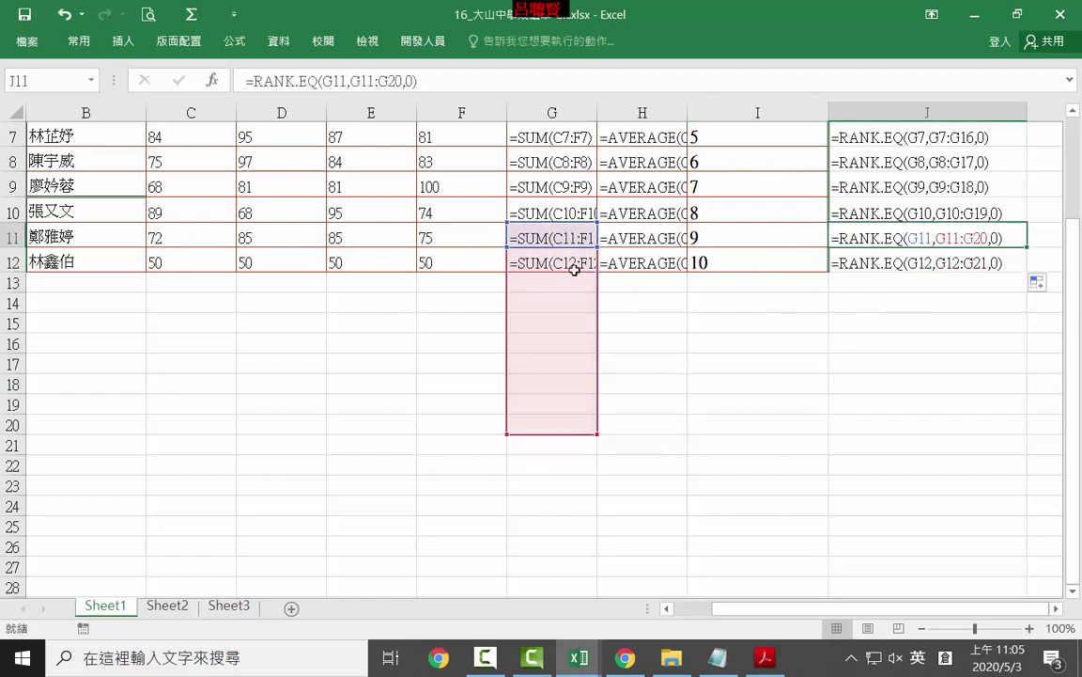
pyautogui.doubleClick(876, 212)
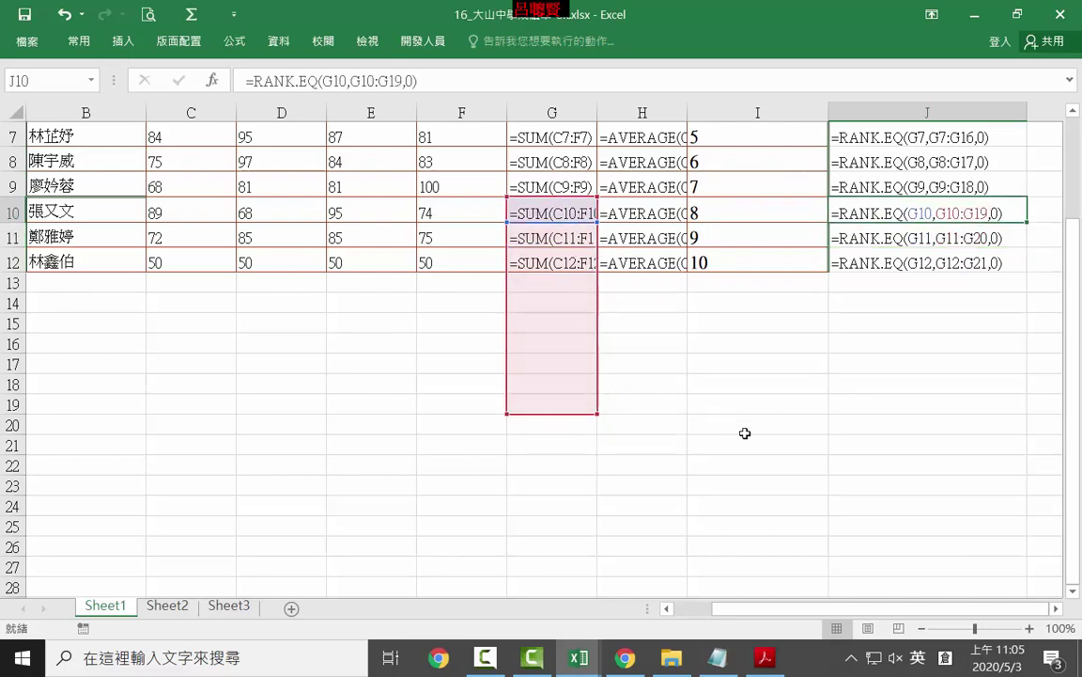
pyautogui.scroll(2, 742, 433)
pyautogui.doubleClick(874, 230)
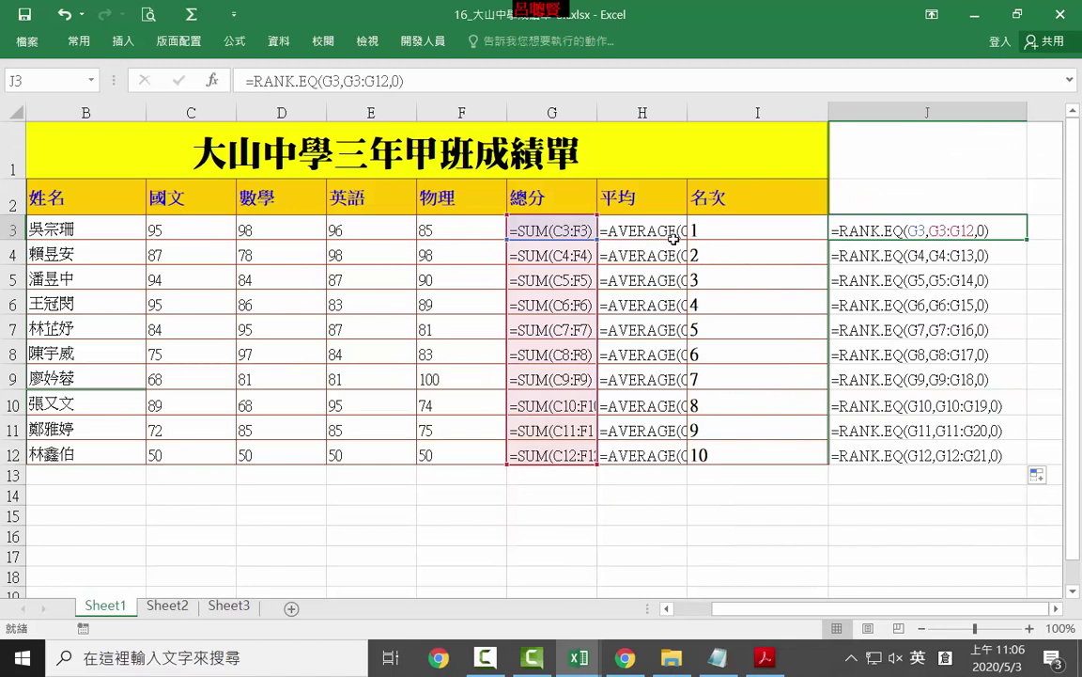
# Change J3 to =RANK.EQ(G3,$G$3:$G$12,0) with F4 and fill it down to J12
pyautogui.doubleClick(554, 227)
pyautogui.doubleClick(924, 233)
pyautogui.doubleClick(947, 231)
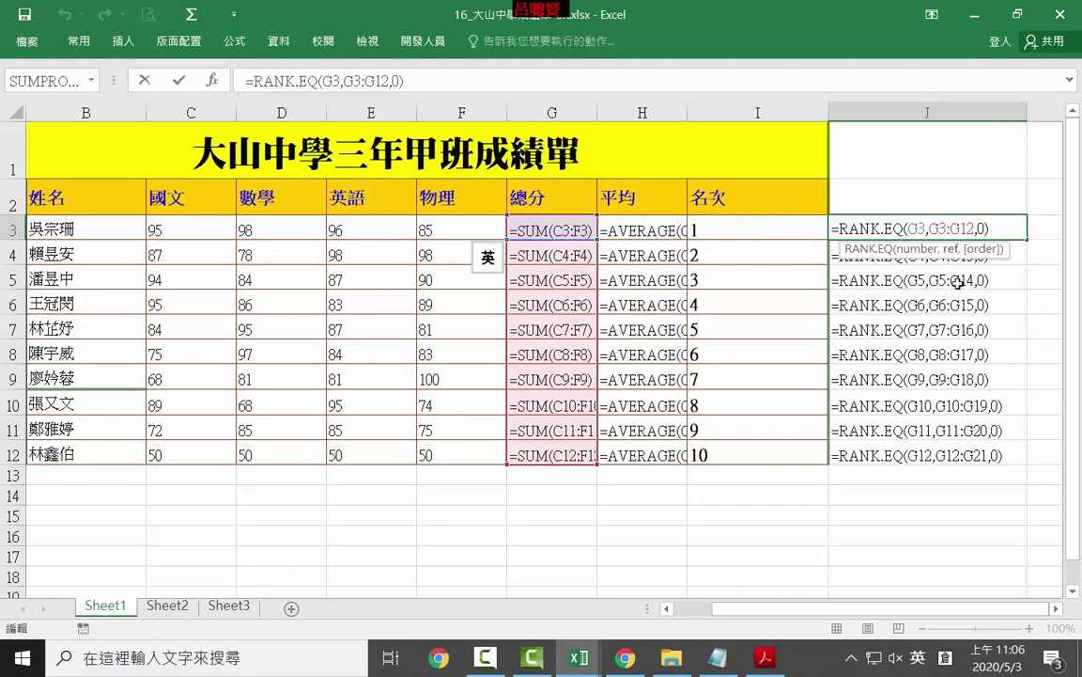
pyautogui.press('F4')
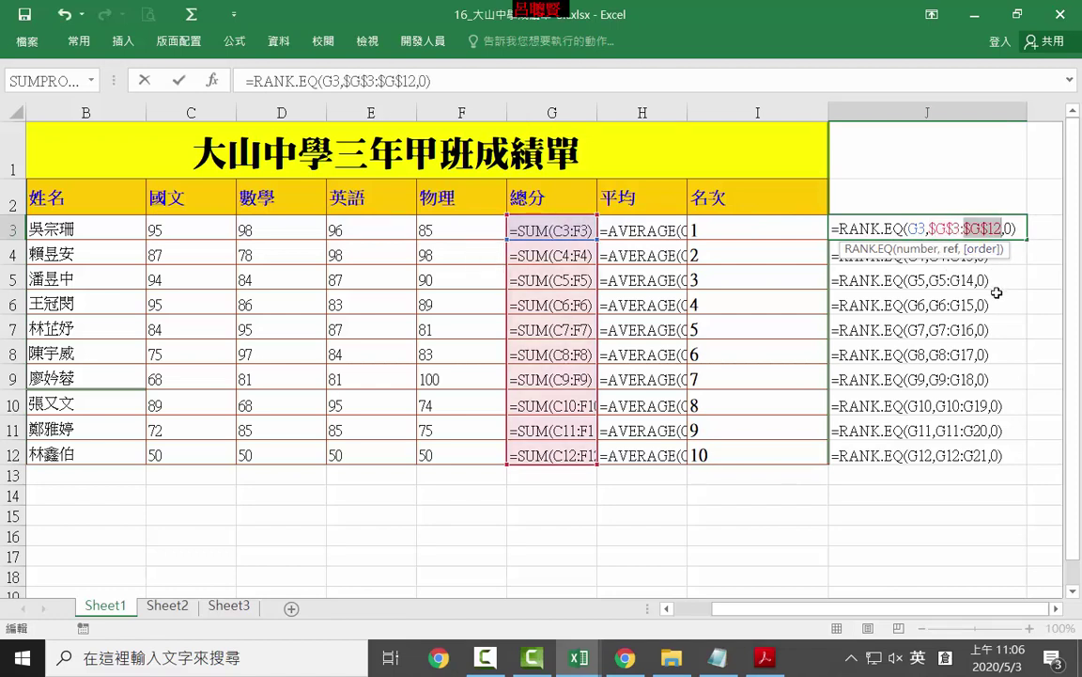
pyautogui.press('Return')
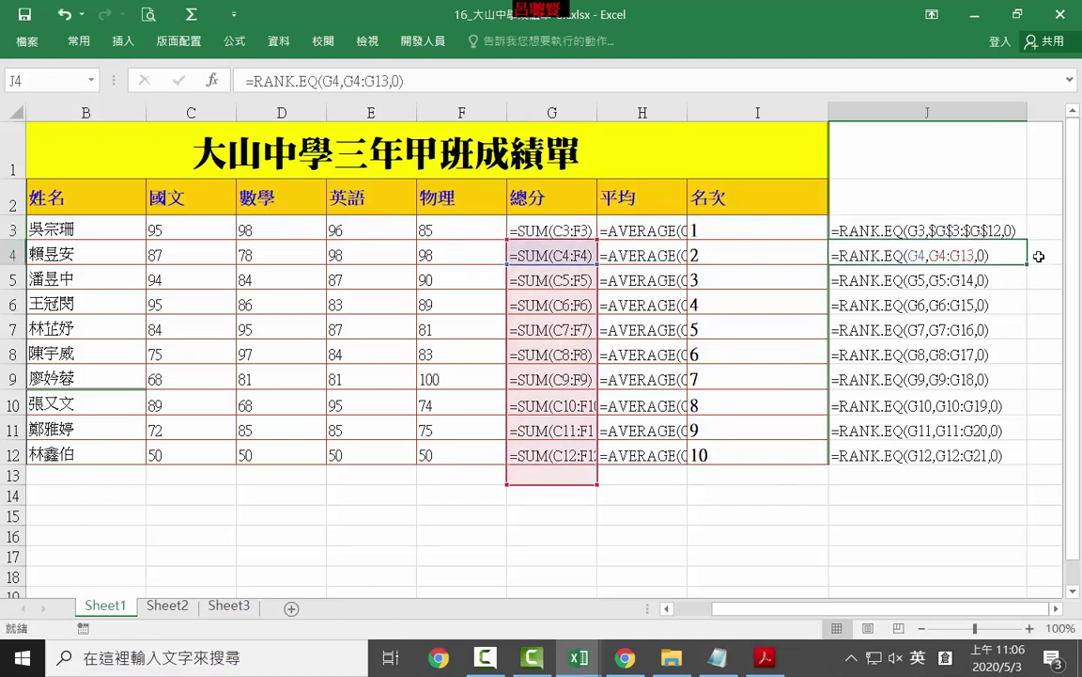
pyautogui.click(935, 231)
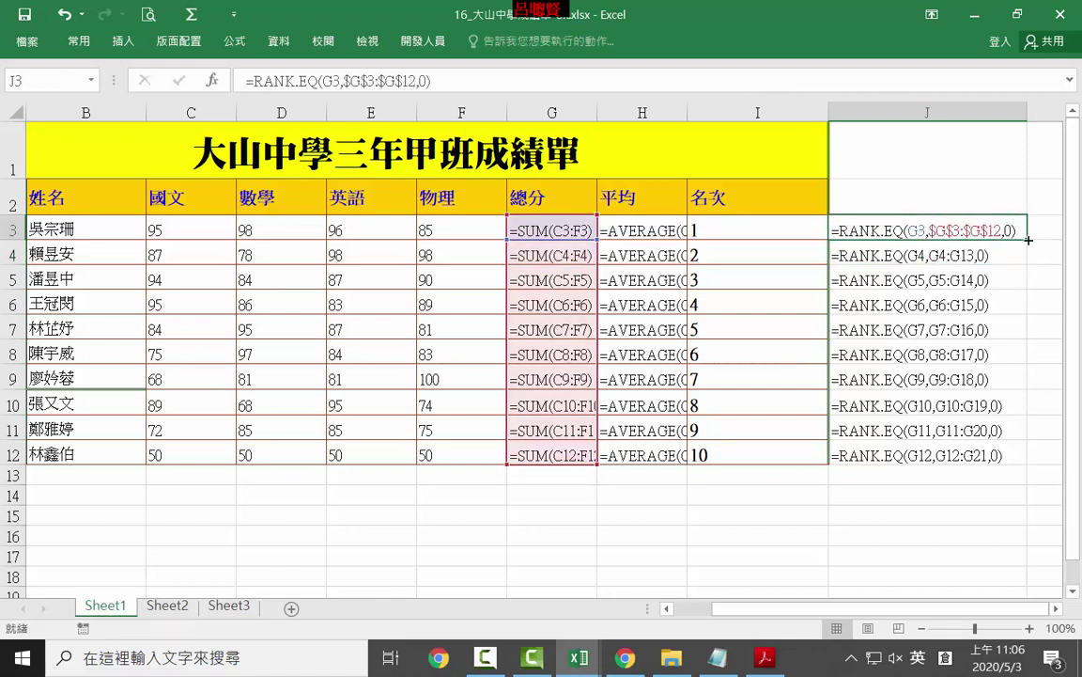
pyautogui.doubleClick(1029, 241)
# Check that the copied formulas in J4 through J8 all rank against $G$3:$G$12
pyautogui.click(926, 506)
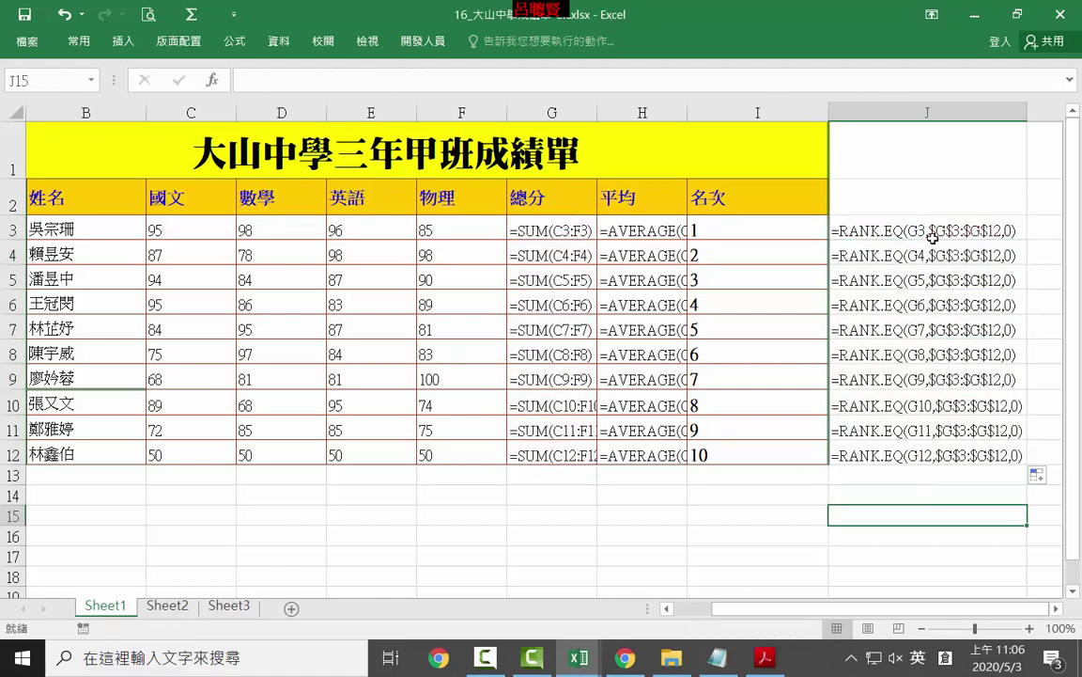
pyautogui.click(926, 230)
pyautogui.press('Down')
pyautogui.press('Down')
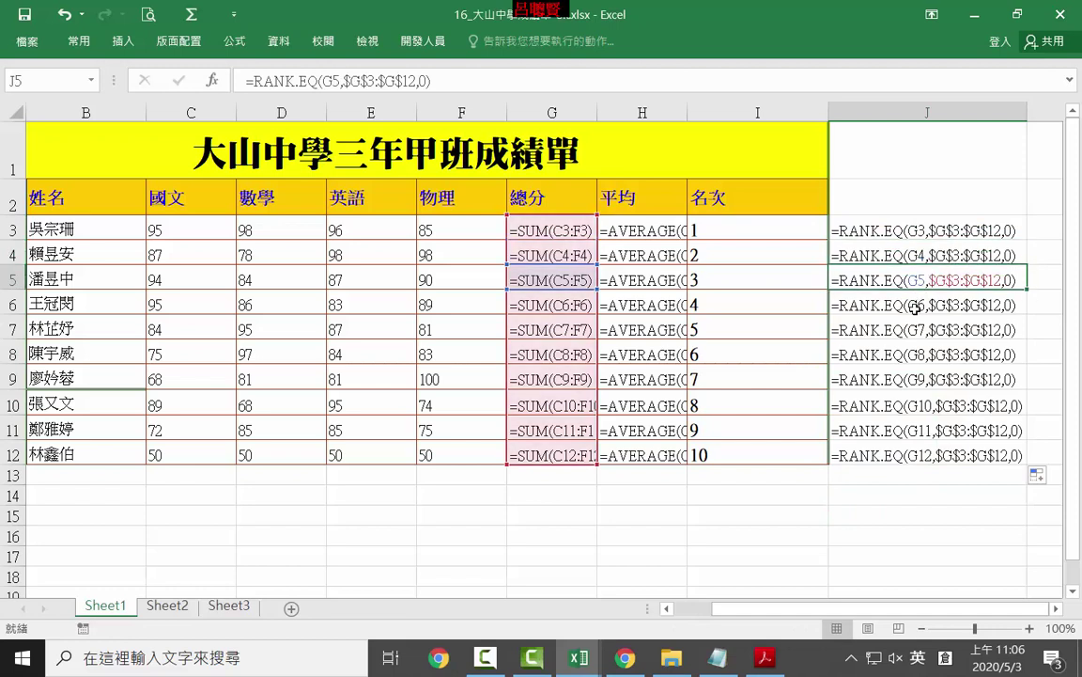
pyautogui.press('Down')
pyautogui.press('Down')
pyautogui.press('Down')
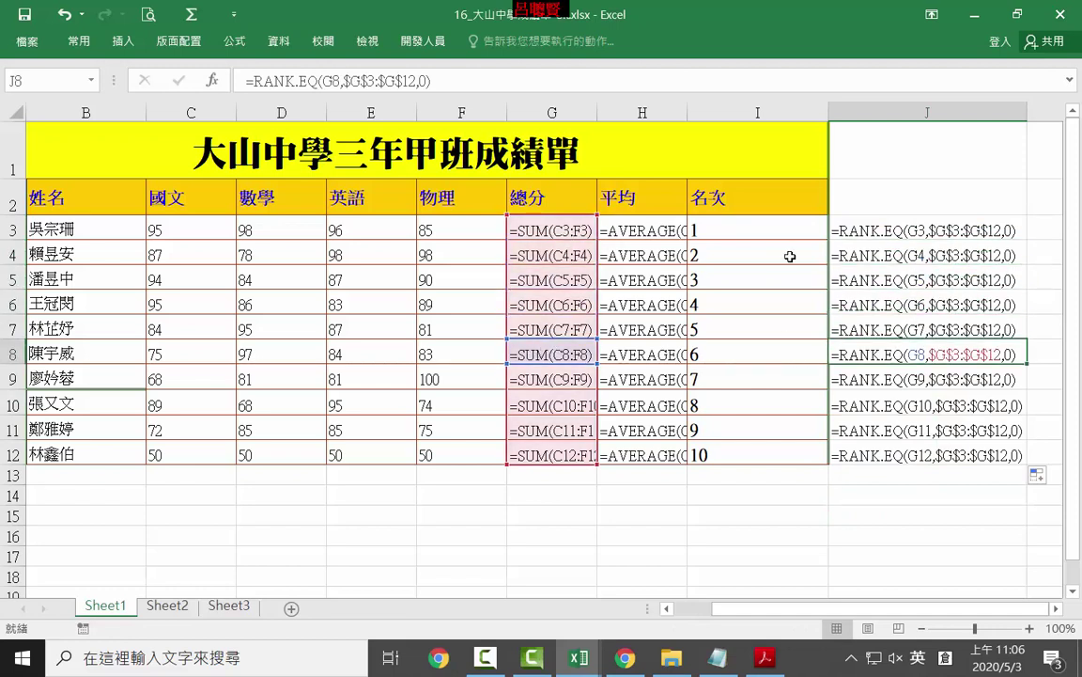
pyautogui.click(863, 229)
pyautogui.click(865, 251)
pyautogui.click(862, 280)
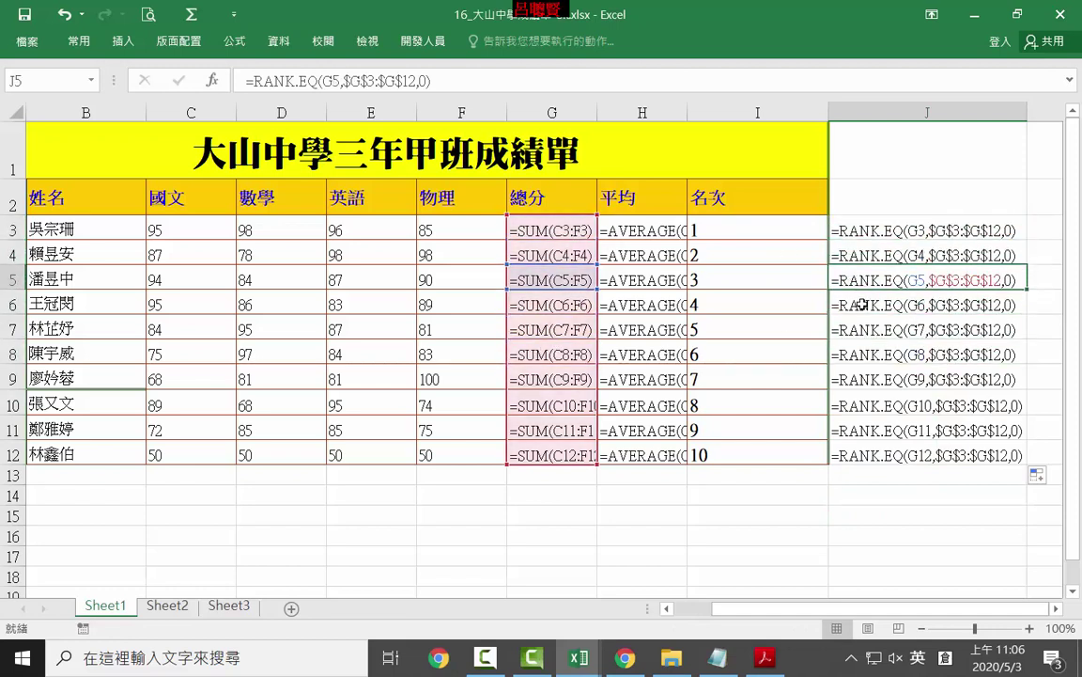
pyautogui.click(863, 304)
pyautogui.click(864, 329)
pyautogui.click(868, 347)
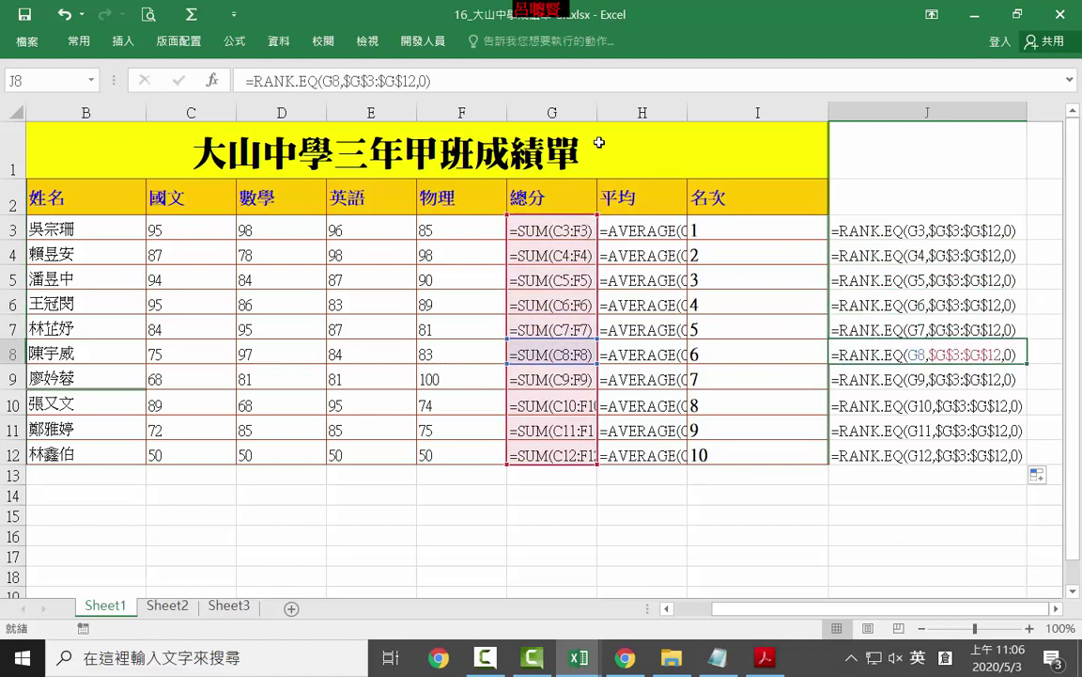
pyautogui.click(234, 42)
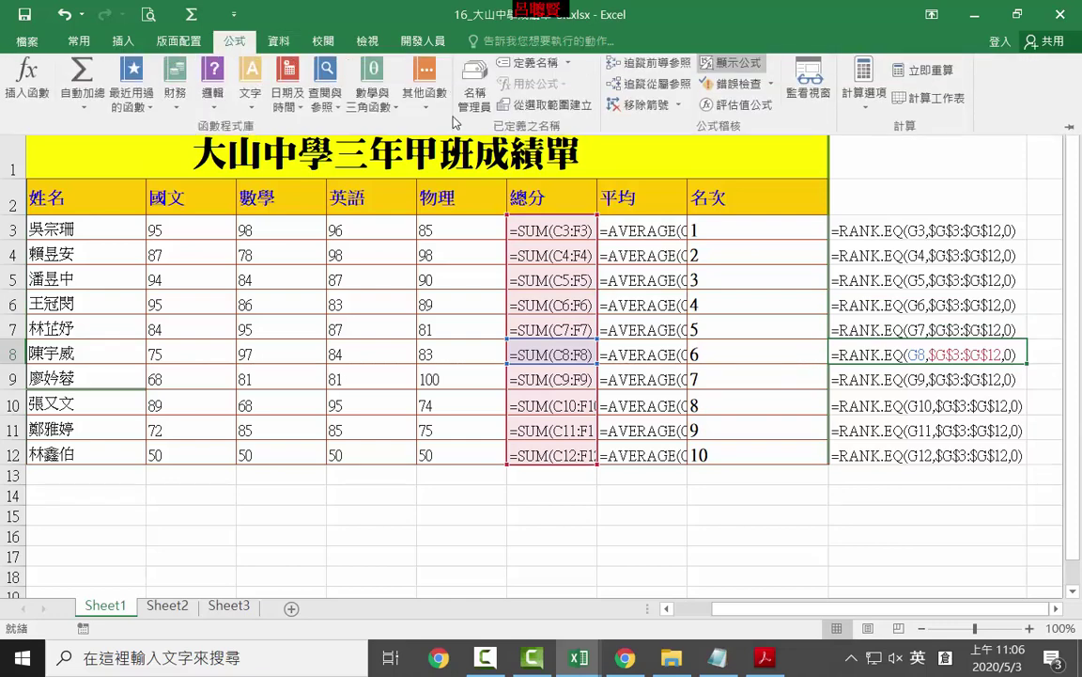
# Turn off Show Formulas, enter 100 in C12:F12, and compare J12's new rank with I12
pyautogui.click(724, 74)
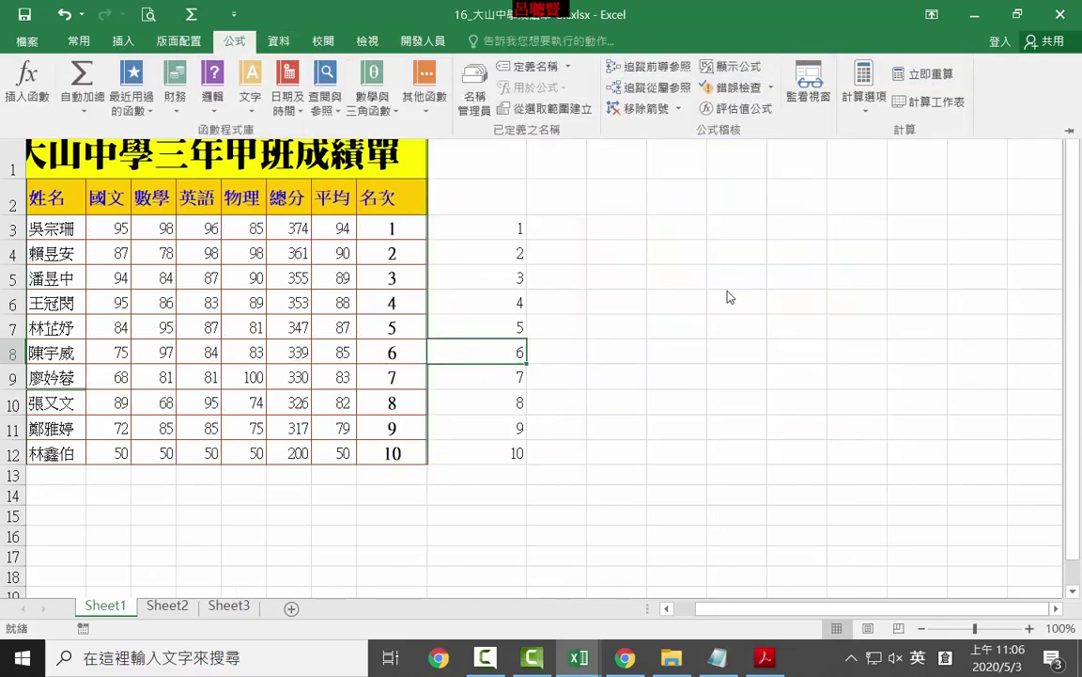
pyautogui.click(99, 201)
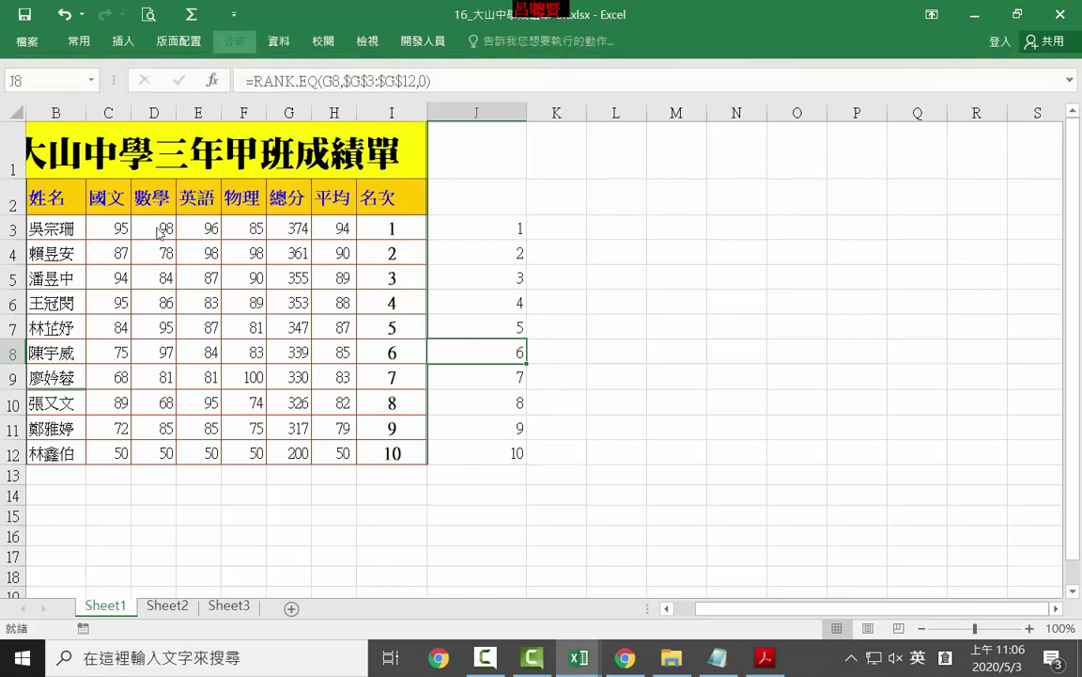
pyautogui.click(121, 453)
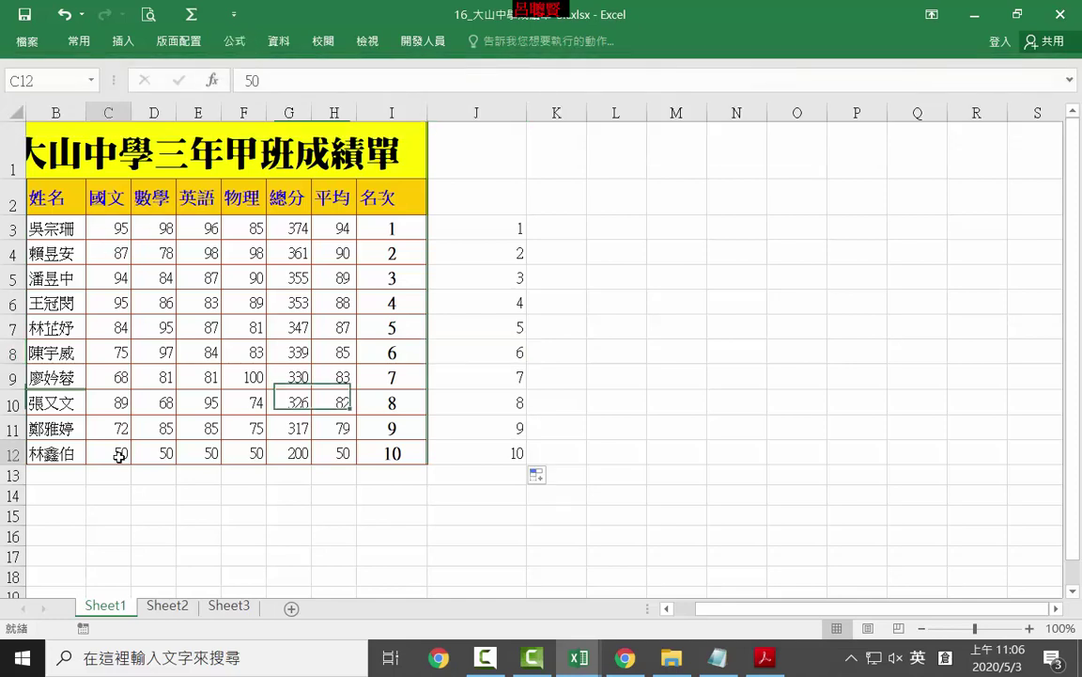
pyautogui.write('100')
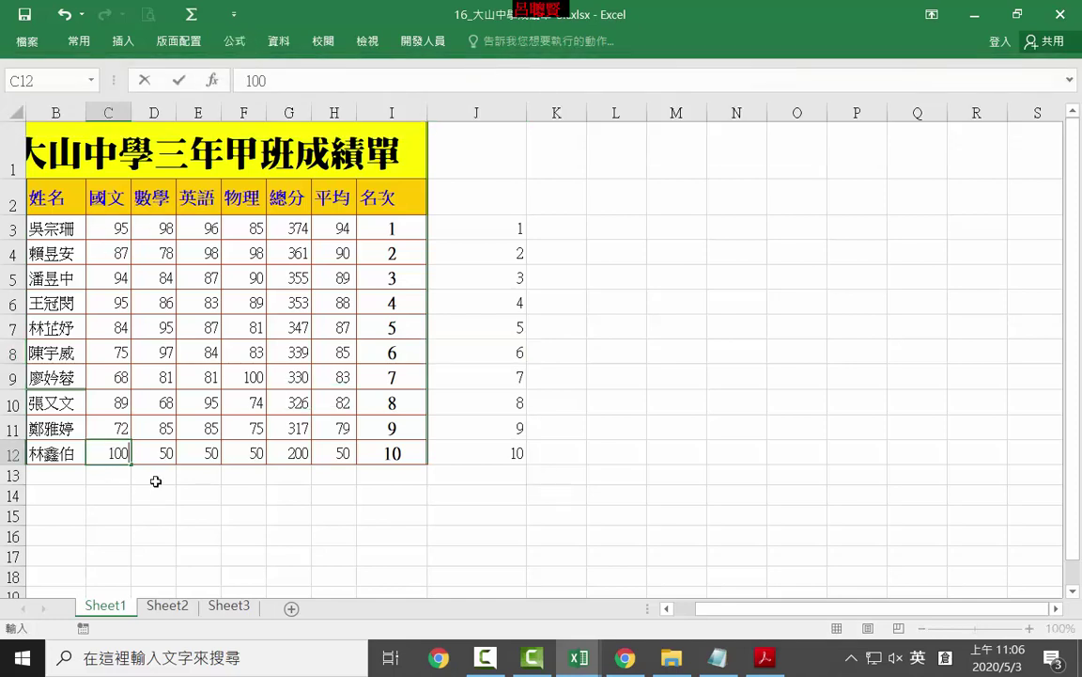
pyautogui.press('Tab')
pyautogui.write('100')
pyautogui.press('Tab')
pyautogui.write('100')
pyautogui.press('Tab')
pyautogui.write('10')
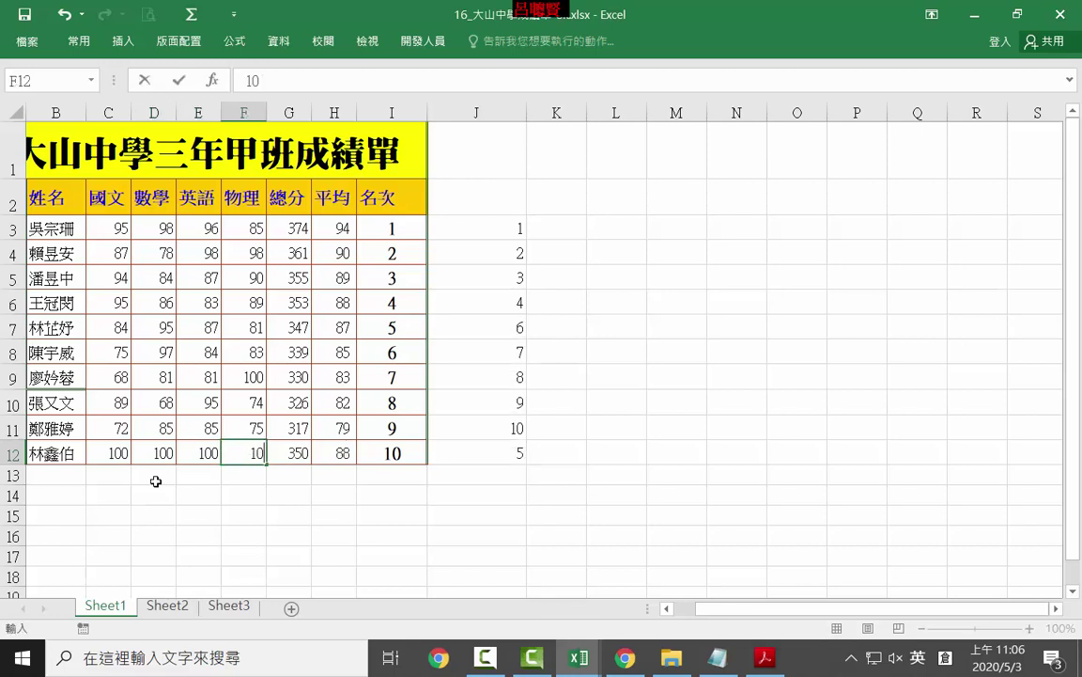
pyautogui.write('0')
pyautogui.press('Tab')
pyautogui.click(512, 453)
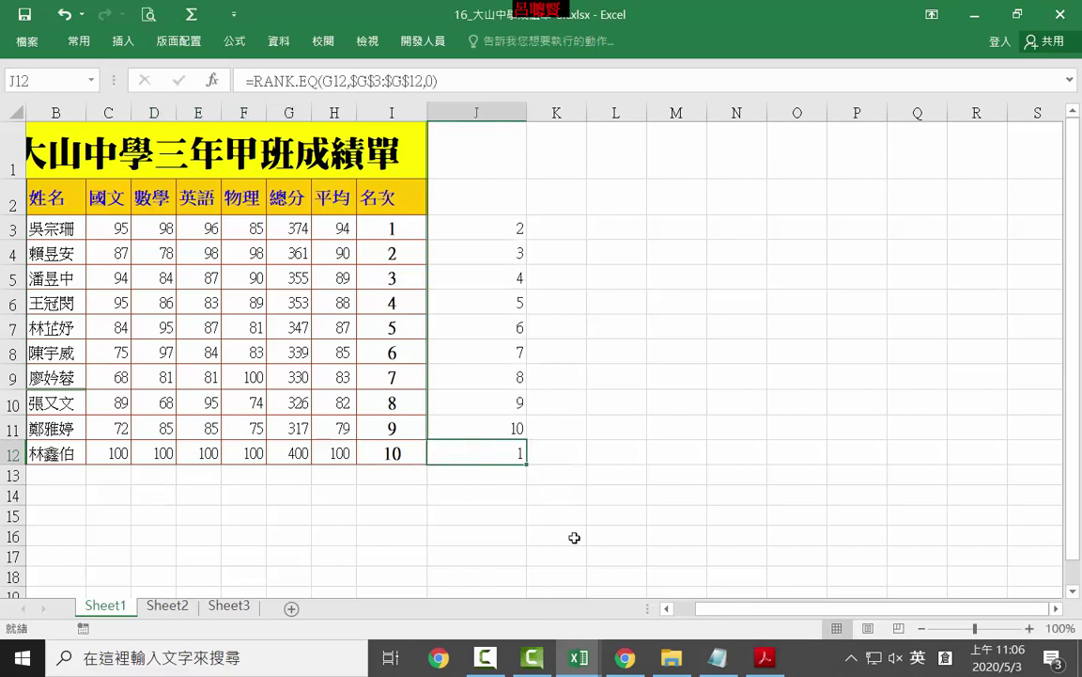
pyautogui.click(411, 451)
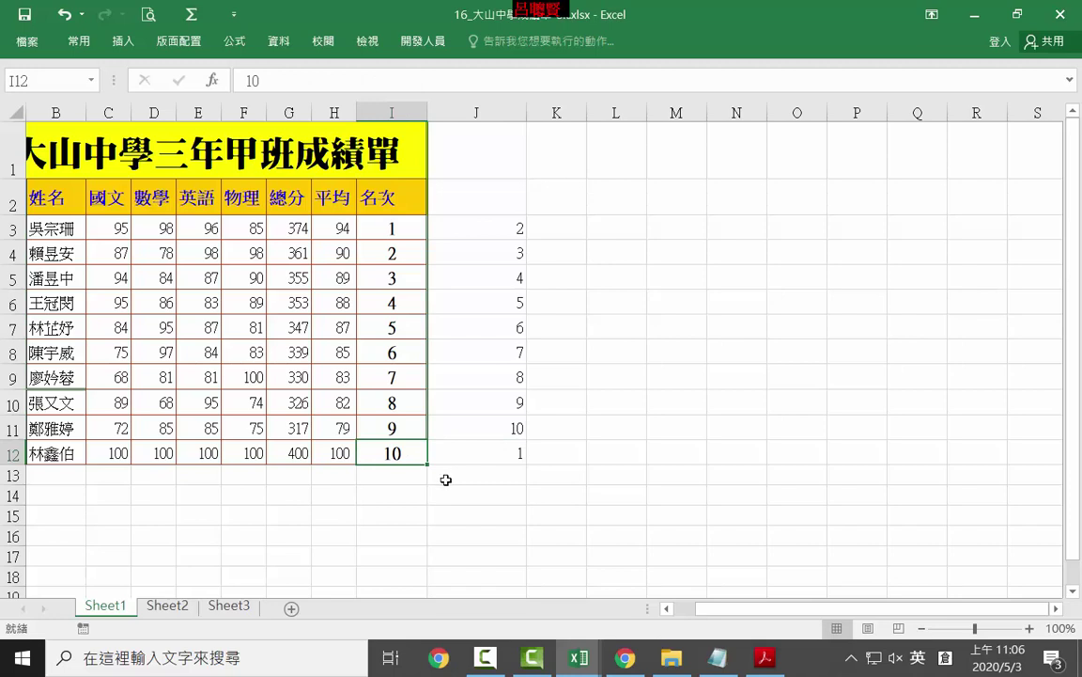
# Select the totals range G3:G12 that the ranks are based on
pyautogui.click(517, 228)
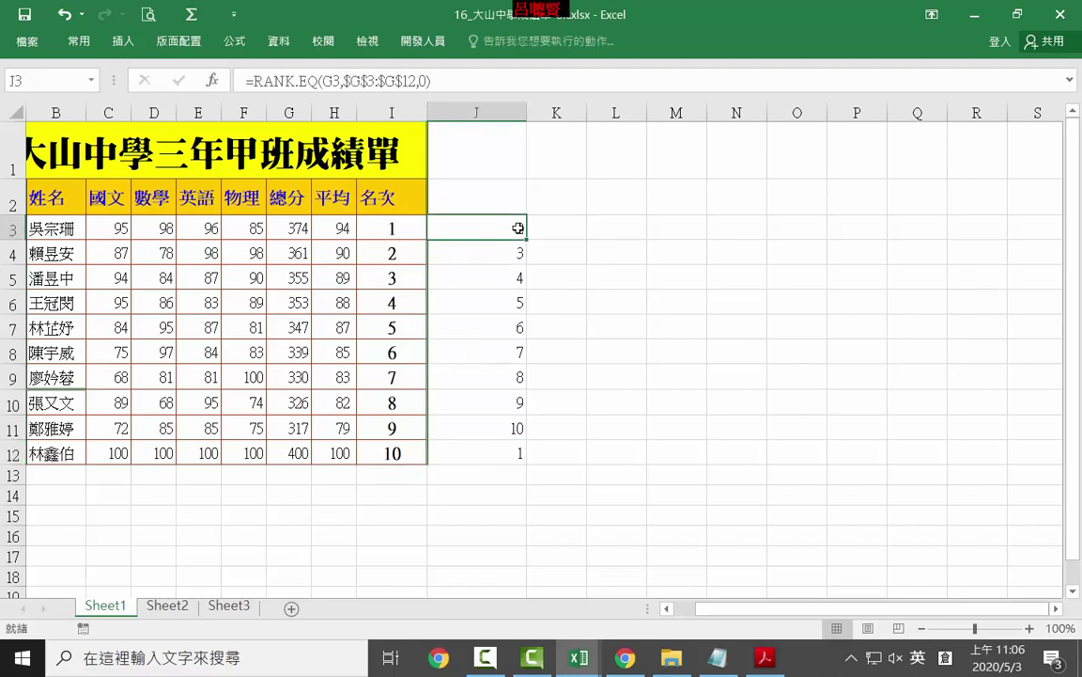
pyautogui.click(289, 228)
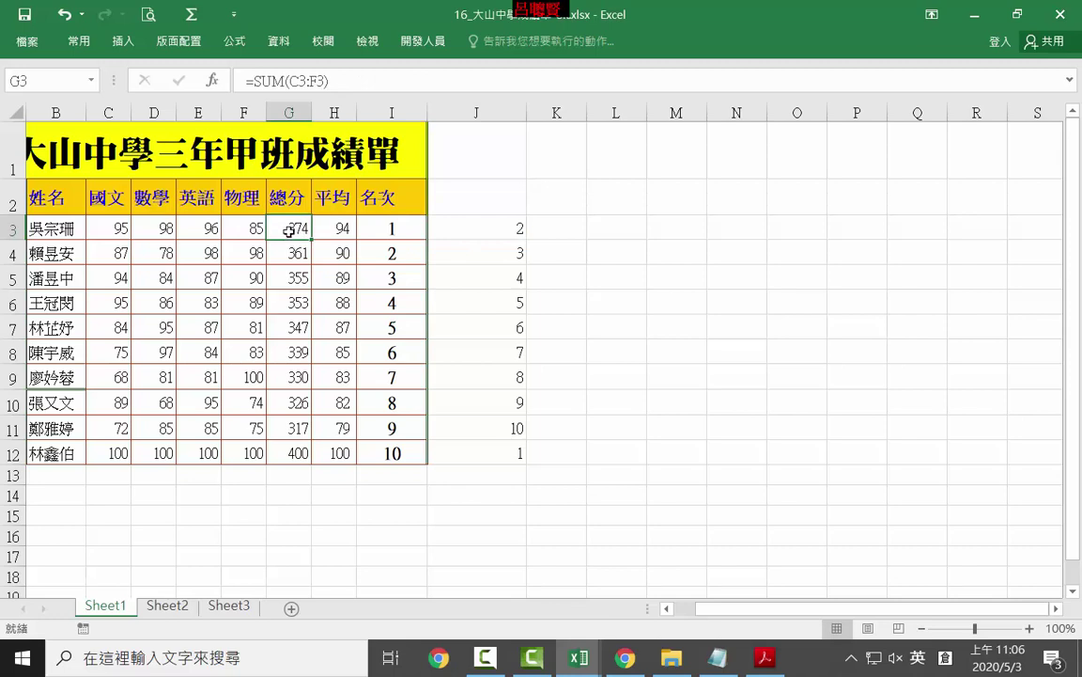
pyautogui.moveTo(288, 230); pyautogui.dragTo(289, 453)
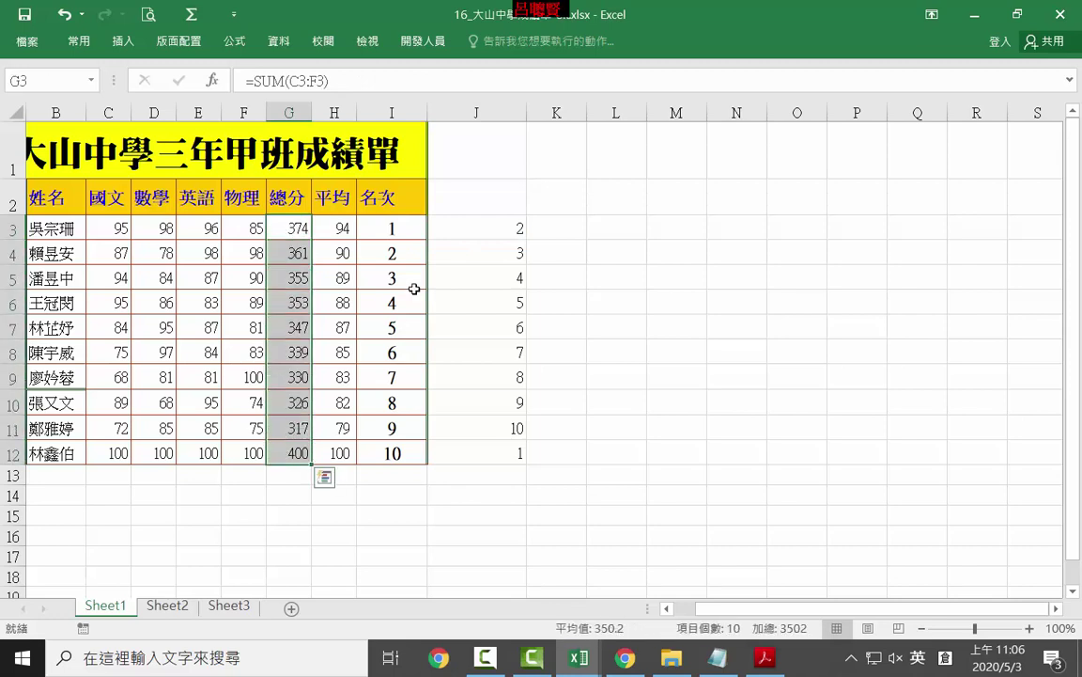
# Open J3's =RANK.EQ(G3,$G$3:$G$12,0) formula and compare it with J4's
pyautogui.click(495, 227)
pyautogui.doubleClick(514, 226)
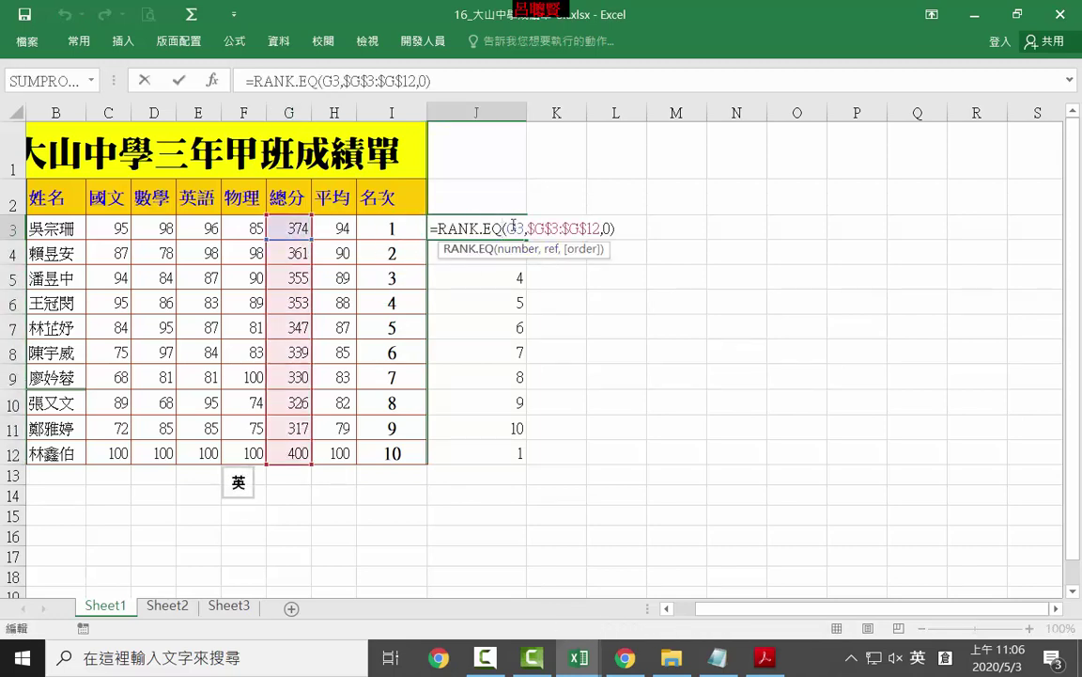
pyautogui.click(514, 226)
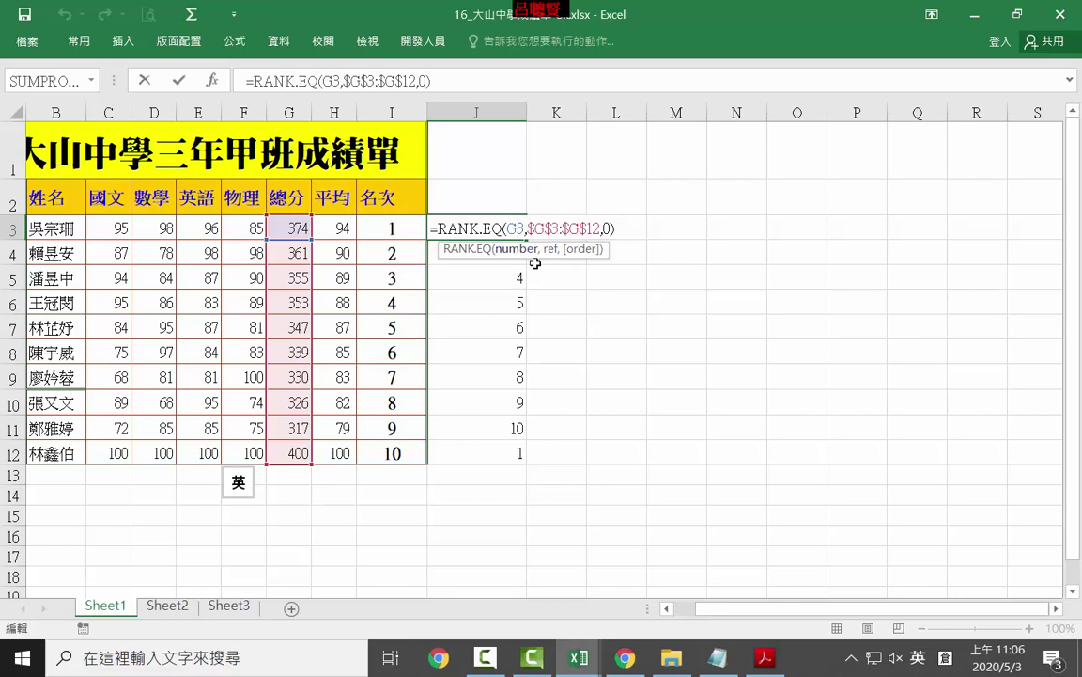
pyautogui.click(522, 252)
pyautogui.doubleClick(521, 252)
pyautogui.click(505, 225)
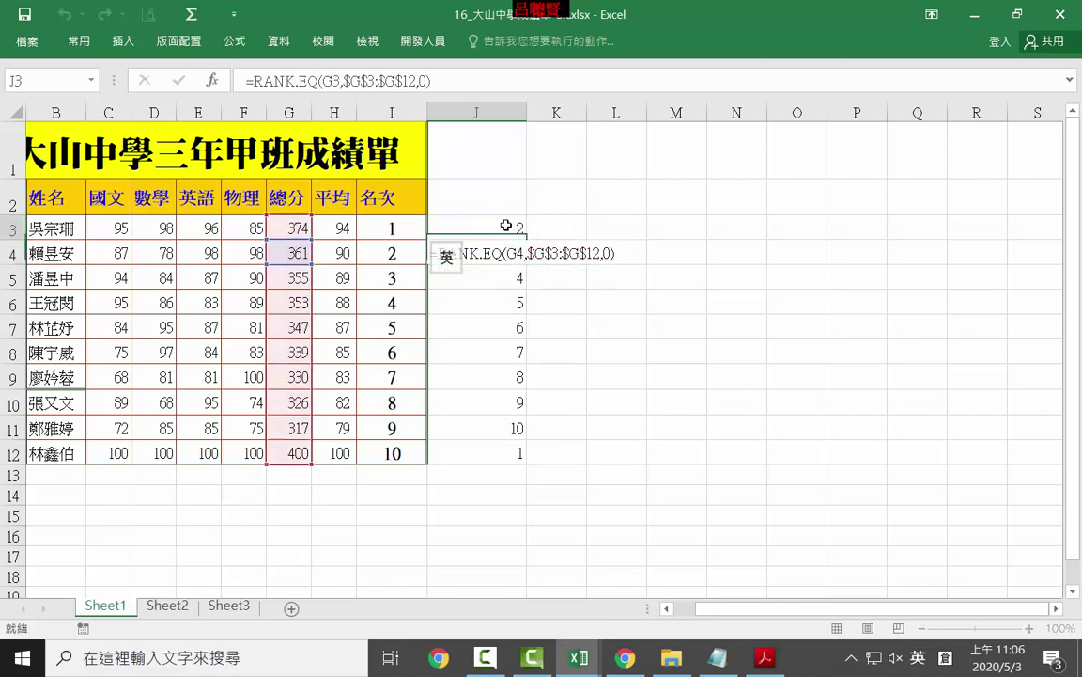
pyautogui.doubleClick(503, 227)
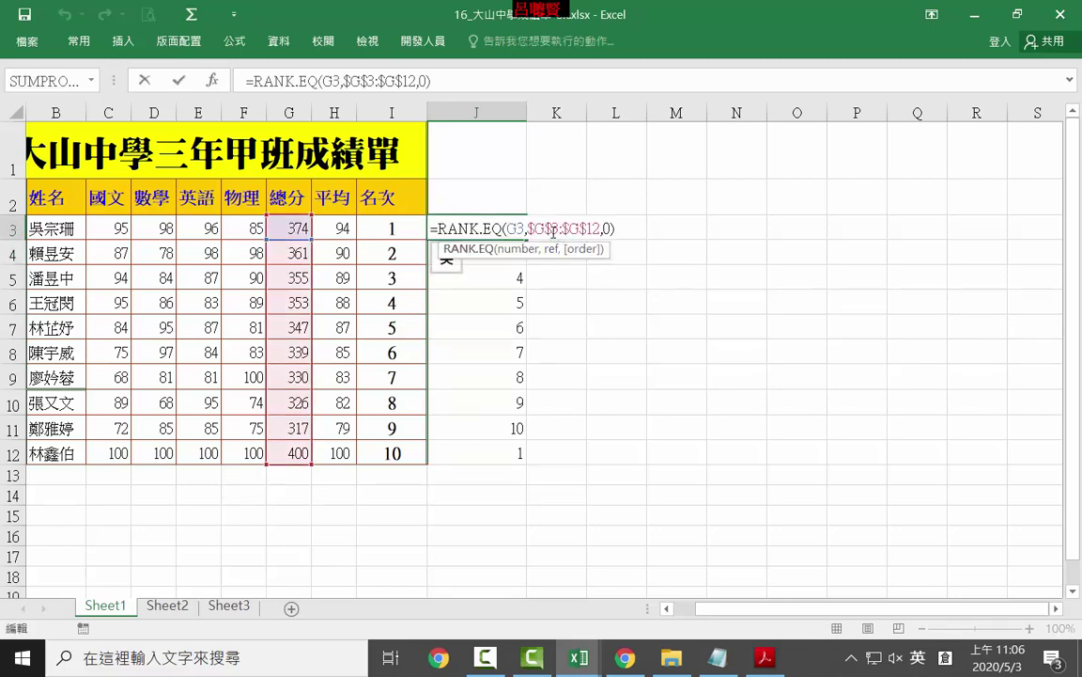